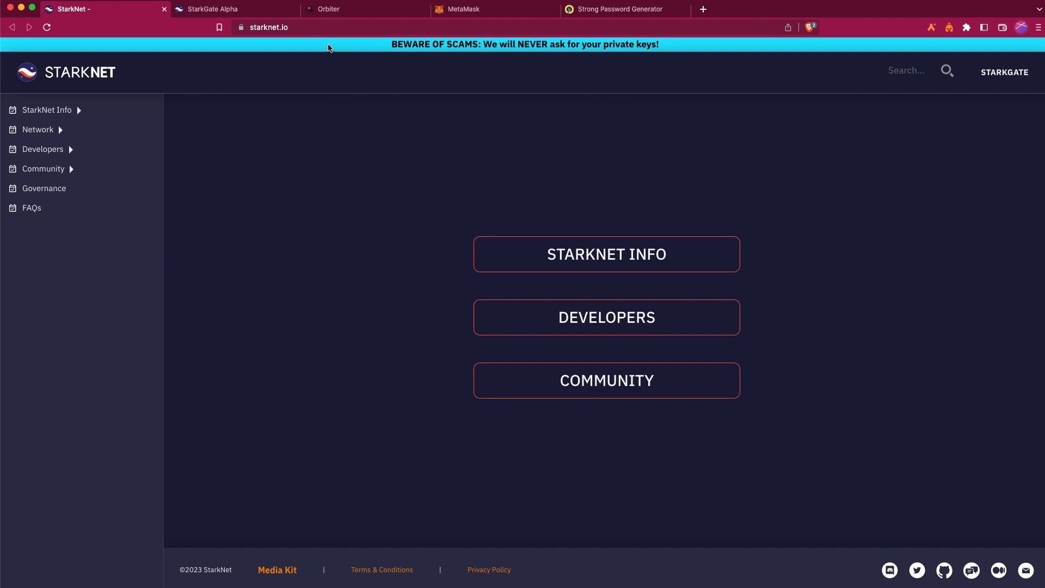
Reopen the closed StarkGate and Orbiter pages and go to the StarkGate bridge.
{"action": "left_click", "coordinate": [294, 9]}
{"action": "left_click", "coordinate": [295, 10]}
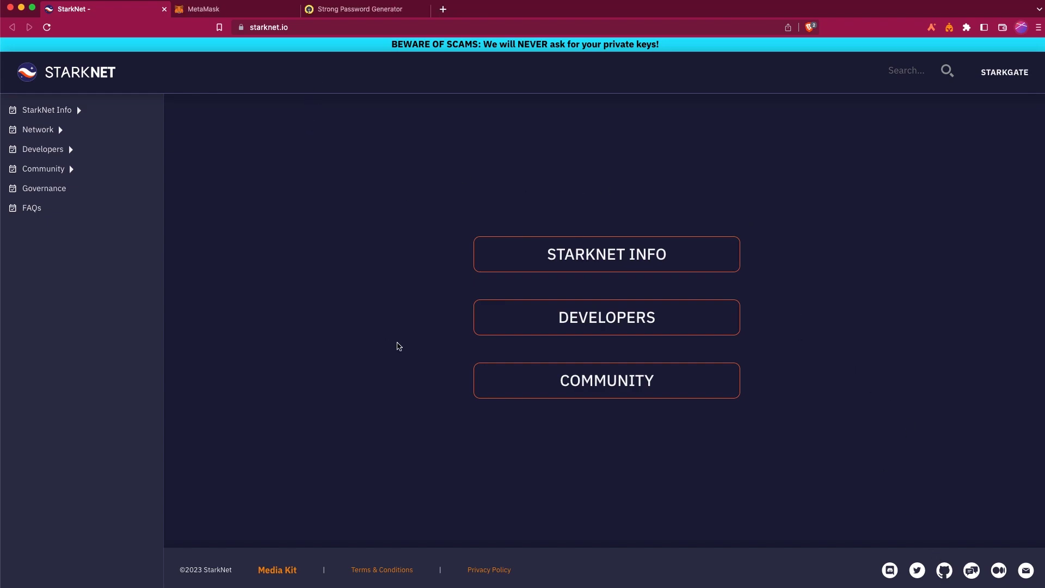
{"action": "key", "text": "super+shift+t"}
{"action": "key", "text": "super+shift+t"}
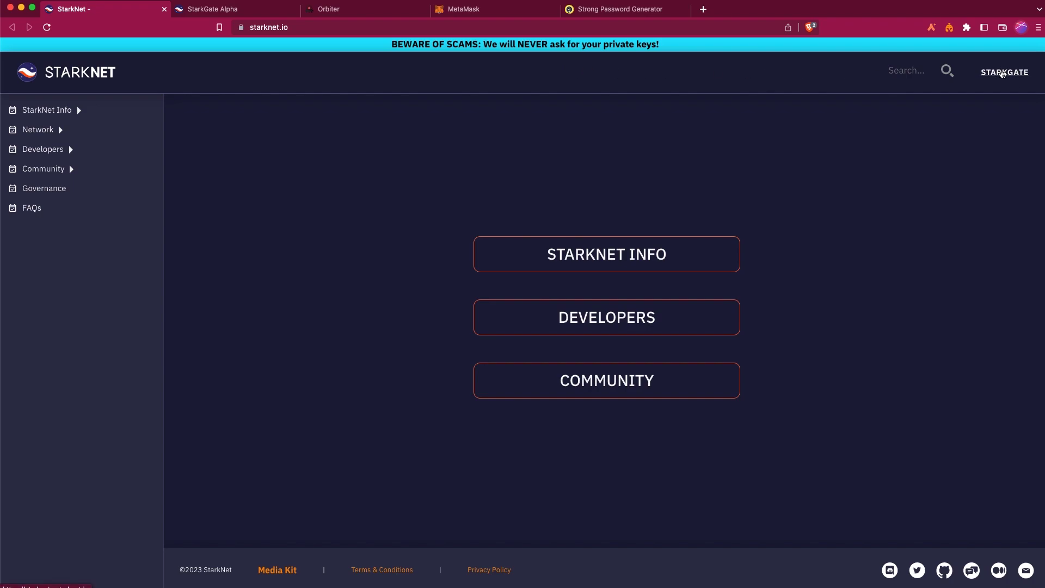
{"action": "left_click", "coordinate": [1002, 74]}
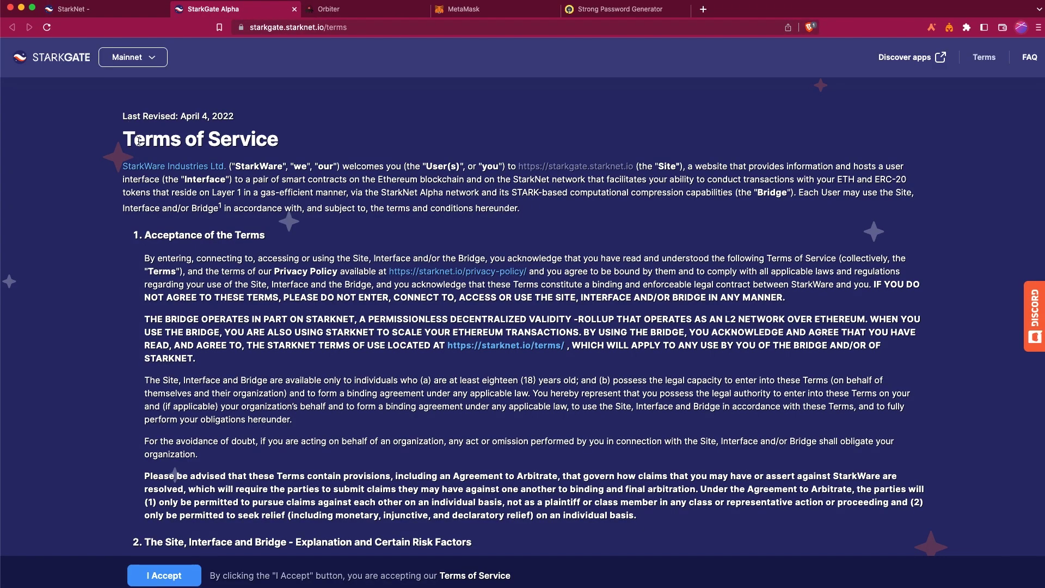
Read through the StarkGate Terms of Service and accept them.
{"action": "left_click_drag", "start_coordinate": [120, 130], "coordinate": [383, 481]}
{"action": "scroll", "coordinate": [328, 444], "scroll_direction": "down", "scroll_amount": 5}
{"action": "scroll", "coordinate": [328, 445], "scroll_direction": "down", "scroll_amount": 10}
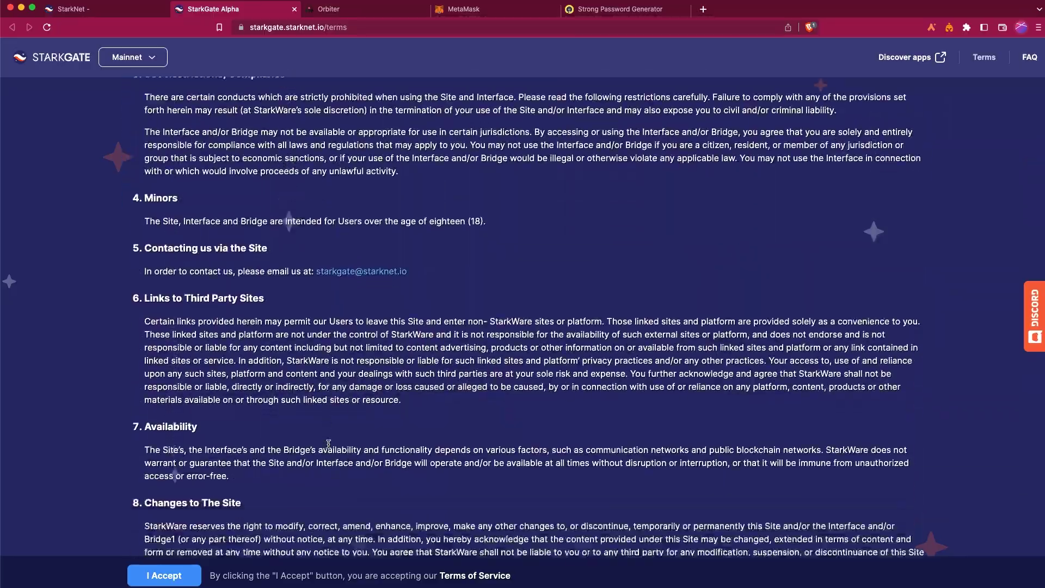
{"action": "scroll", "coordinate": [330, 446], "scroll_direction": "down", "scroll_amount": 10}
{"action": "scroll", "coordinate": [329, 447], "scroll_direction": "down", "scroll_amount": 2}
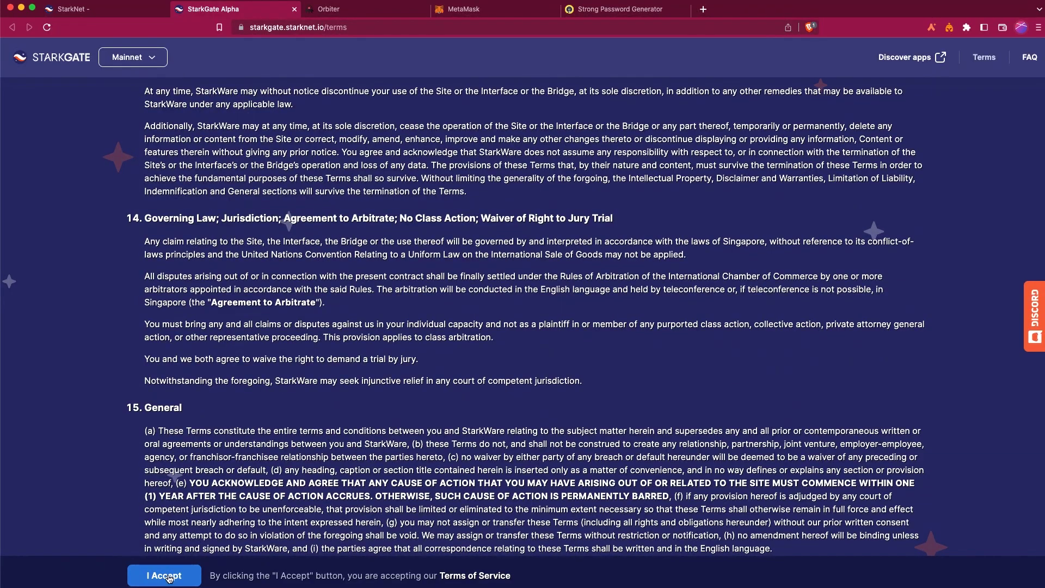
{"action": "left_click", "coordinate": [165, 577]}
Read the Before takeoff heading and the four StarkGate Alpha usage notes.
{"action": "left_click_drag", "start_coordinate": [403, 247], "coordinate": [565, 282]}
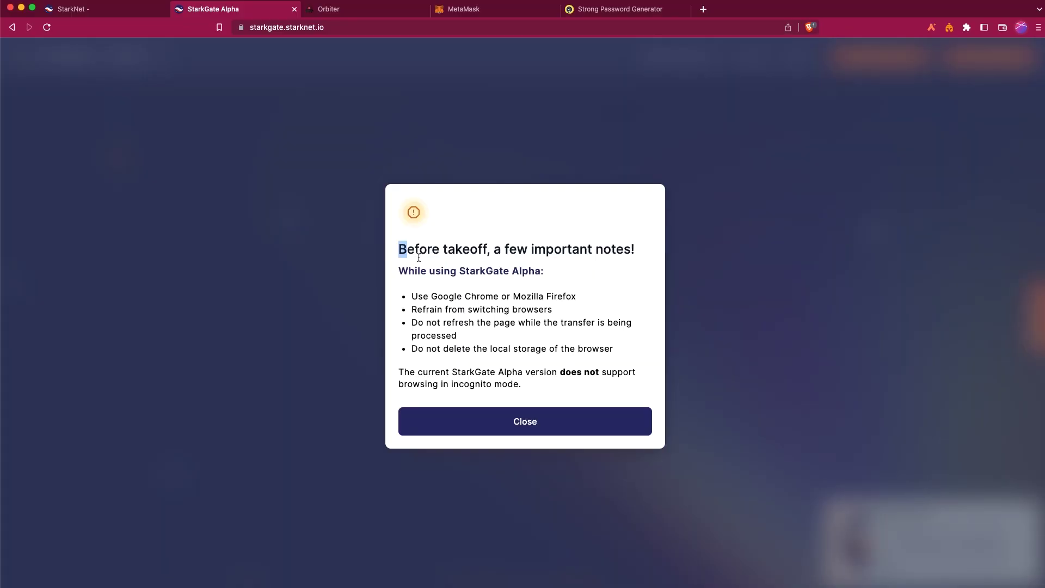
{"action": "left_click_drag", "start_coordinate": [396, 271], "coordinate": [554, 267]}
{"action": "left_click_drag", "start_coordinate": [405, 297], "coordinate": [562, 365]}
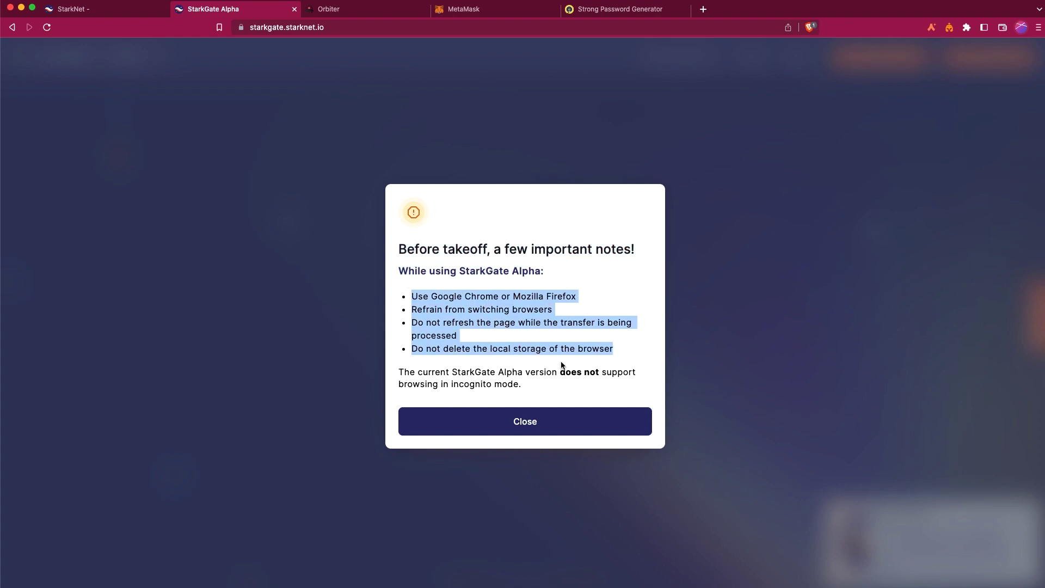
{"action": "left_click", "coordinate": [512, 433]}
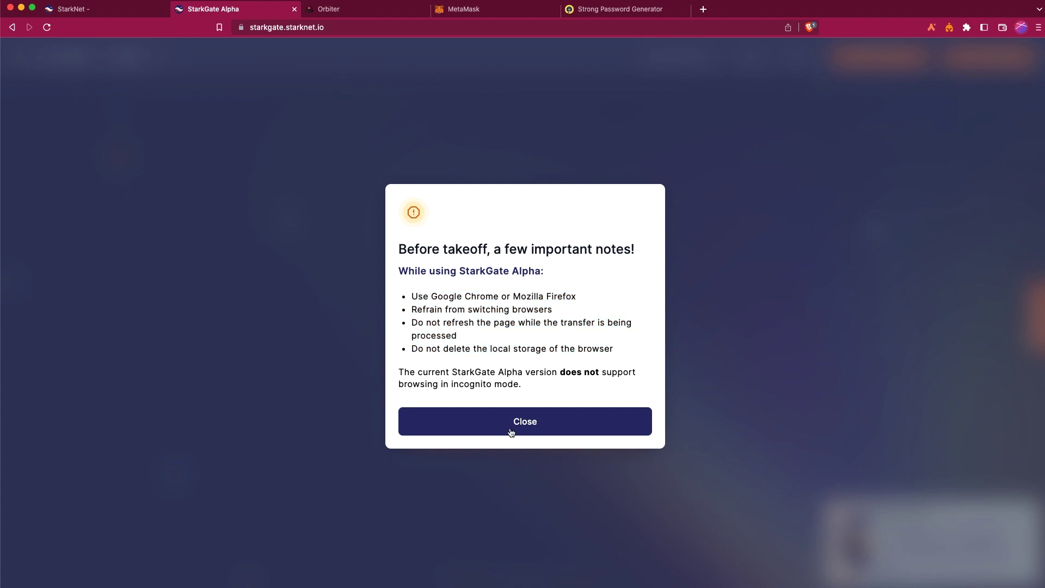
Dismiss the Before takeoff notes and check that the bridge uses Mainnet.
{"action": "left_click", "coordinate": [540, 425]}
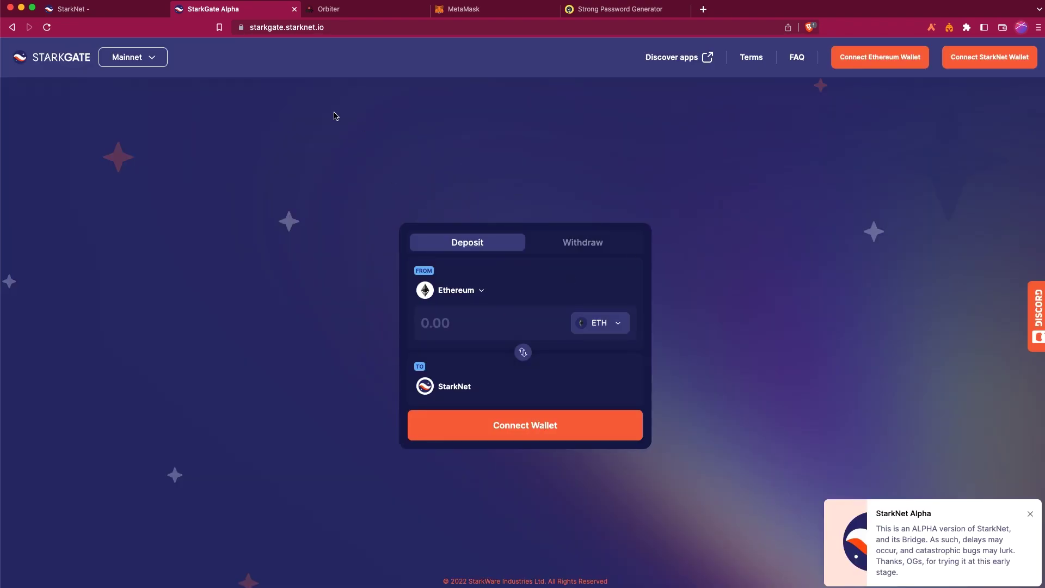
{"action": "left_click", "coordinate": [136, 66]}
{"action": "left_click_drag", "start_coordinate": [881, 521], "coordinate": [545, 240]}
{"action": "left_click", "coordinate": [768, 443]}
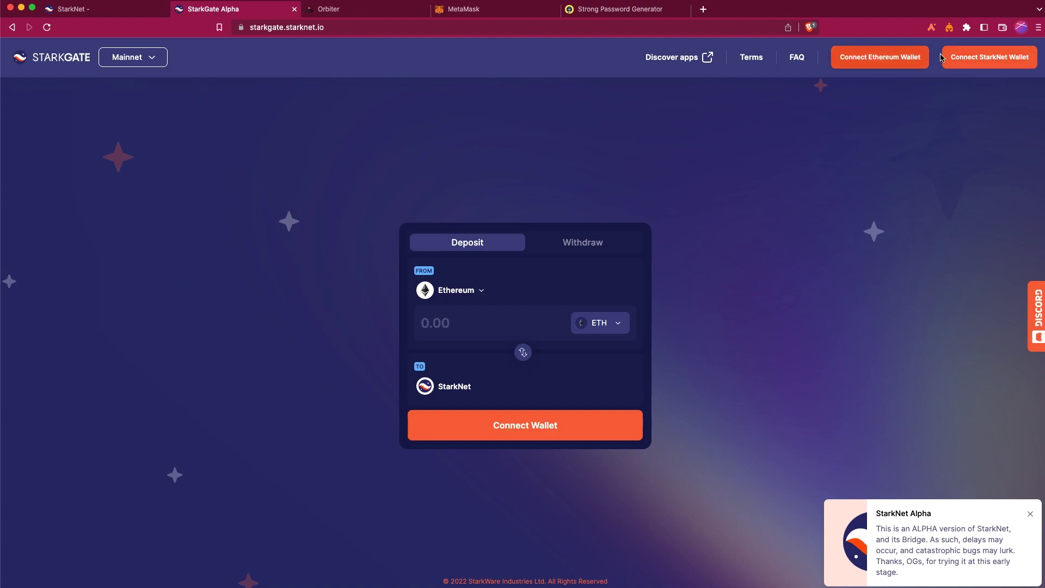
Connect MetaMask as the Ethereum wallet and approve it in MetaMask.
{"action": "left_click", "coordinate": [880, 58]}
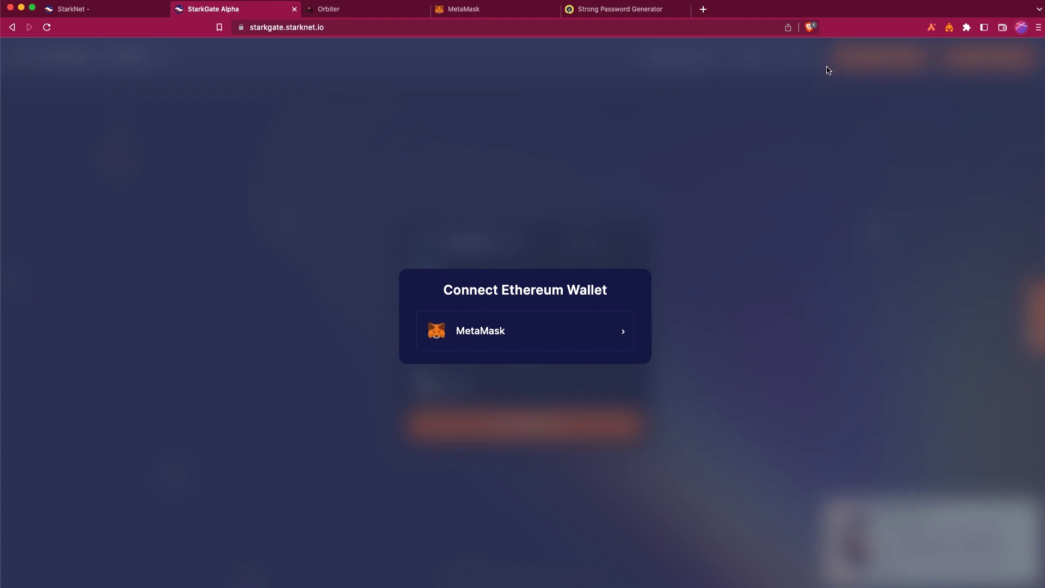
{"action": "left_click", "coordinate": [503, 328]}
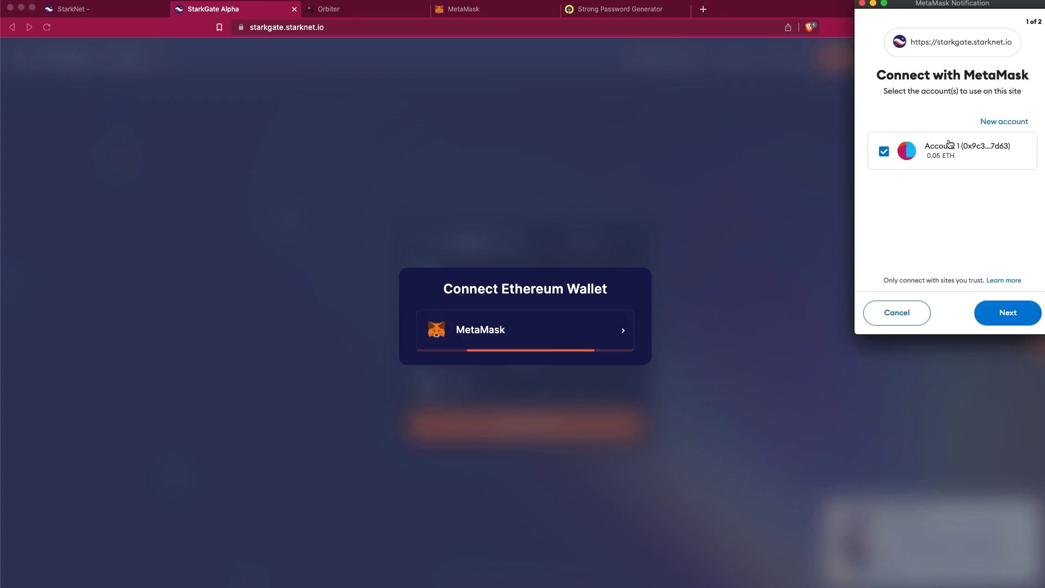
{"action": "left_click", "coordinate": [1007, 312]}
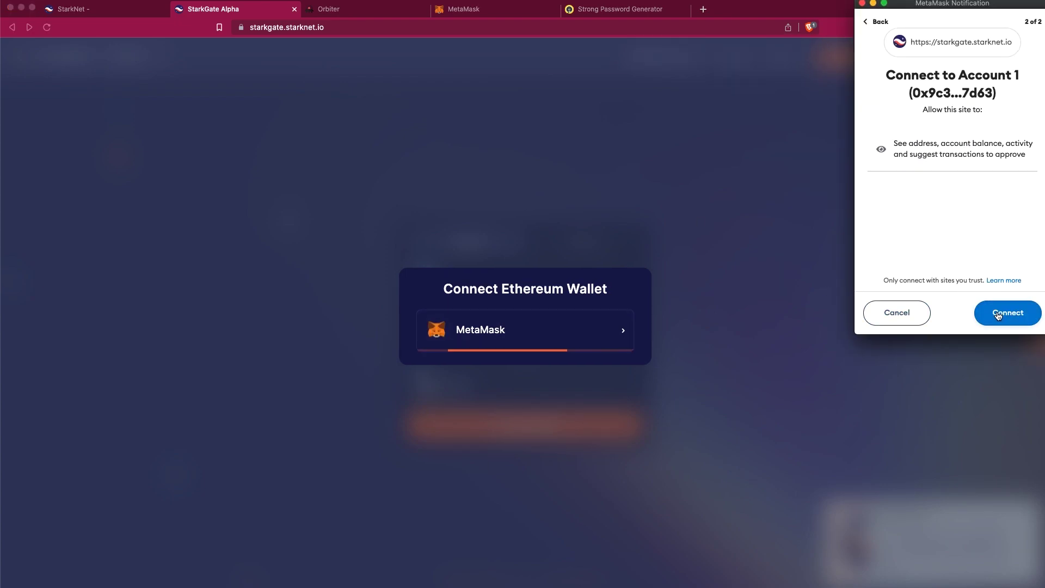
{"action": "left_click", "coordinate": [1015, 312]}
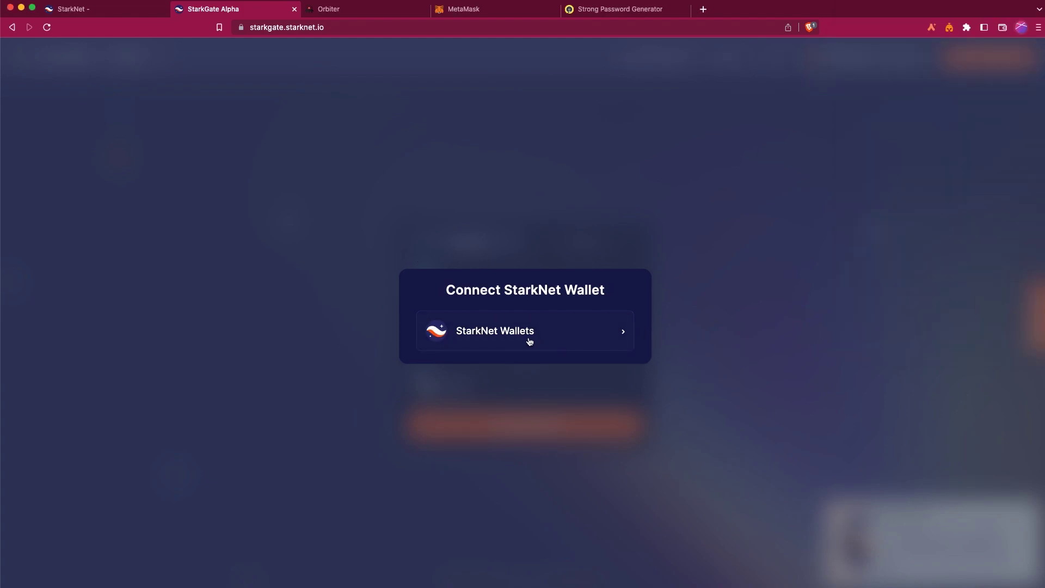
Choose Braavos as the StarkNet wallet and approve its connection to StarkGate.
{"action": "left_click", "coordinate": [517, 337]}
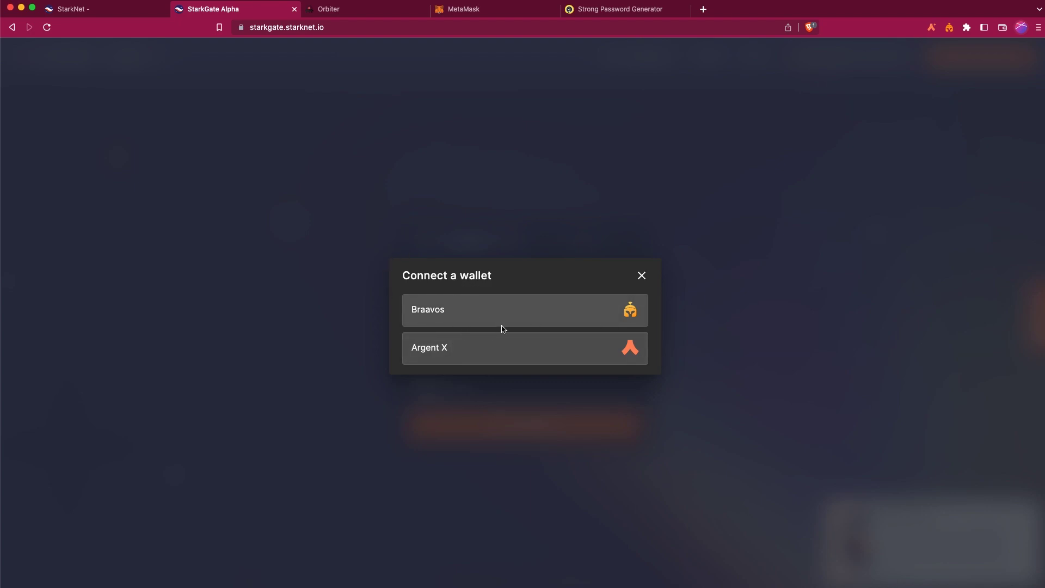
{"action": "left_click", "coordinate": [473, 308]}
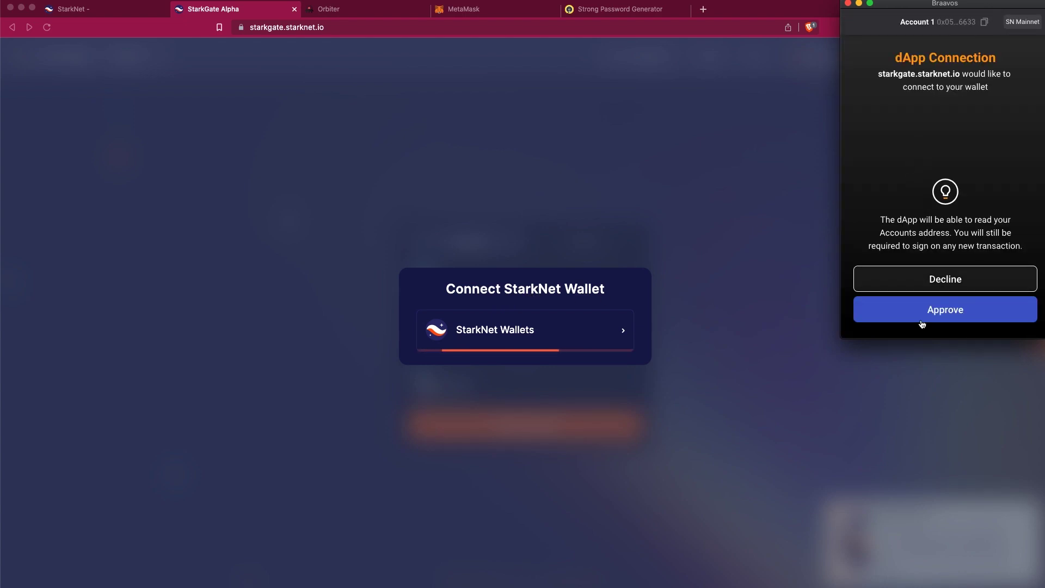
{"action": "left_click", "coordinate": [910, 318]}
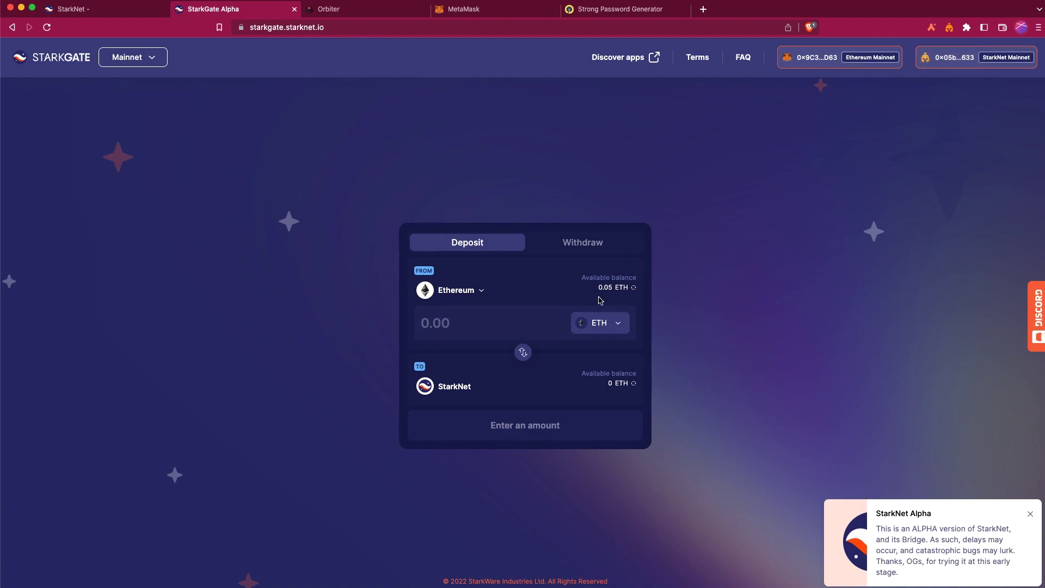
Zoom in, enter a 0.025 ETH deposit amount, and start the transfer.
{"action": "key", "text": "cmd+plus"}
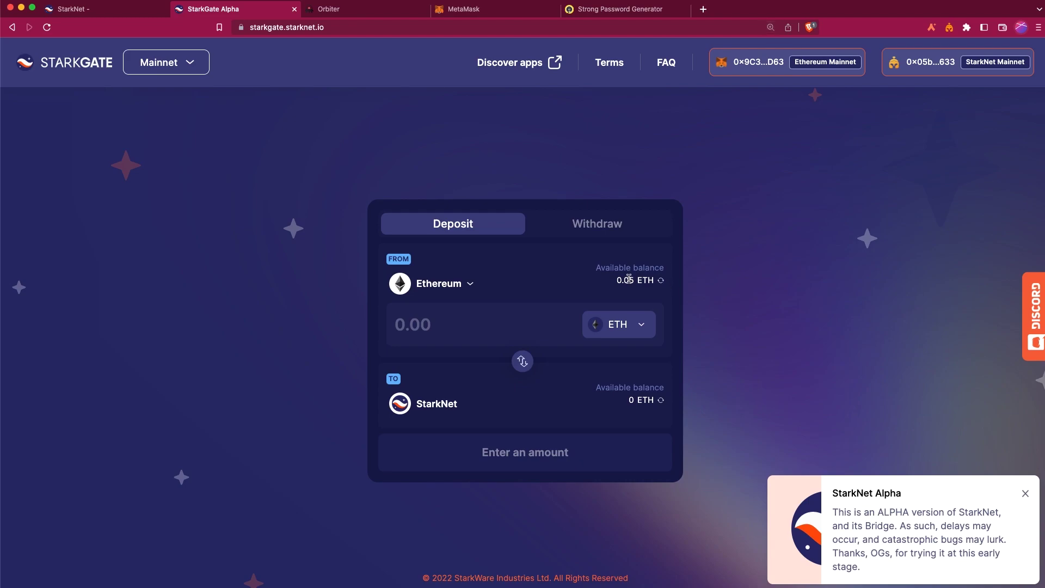
{"action": "left_click", "coordinate": [493, 331]}
{"action": "type", "text": "0."}
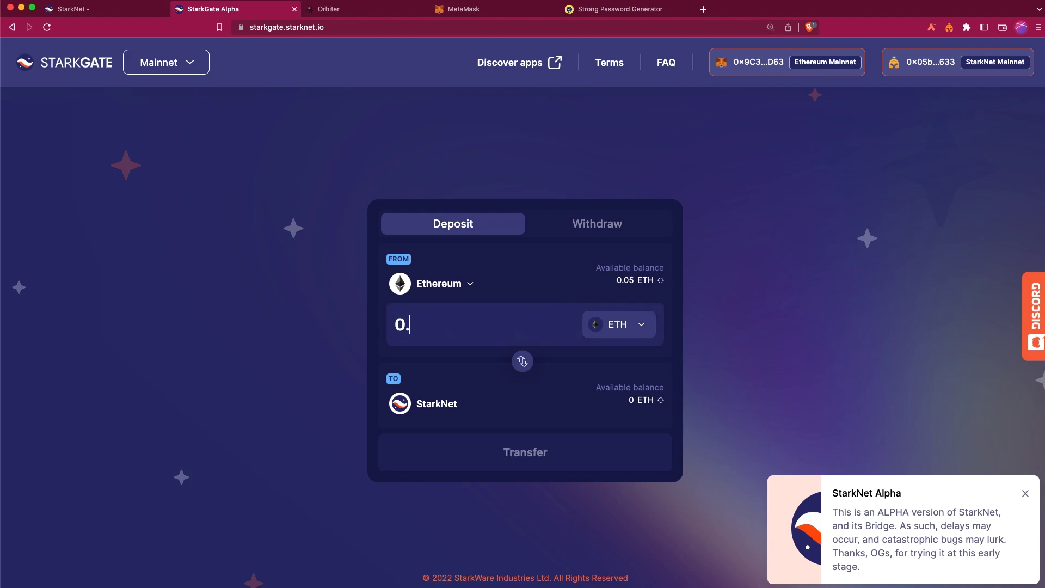
{"action": "type", "text": "025"}
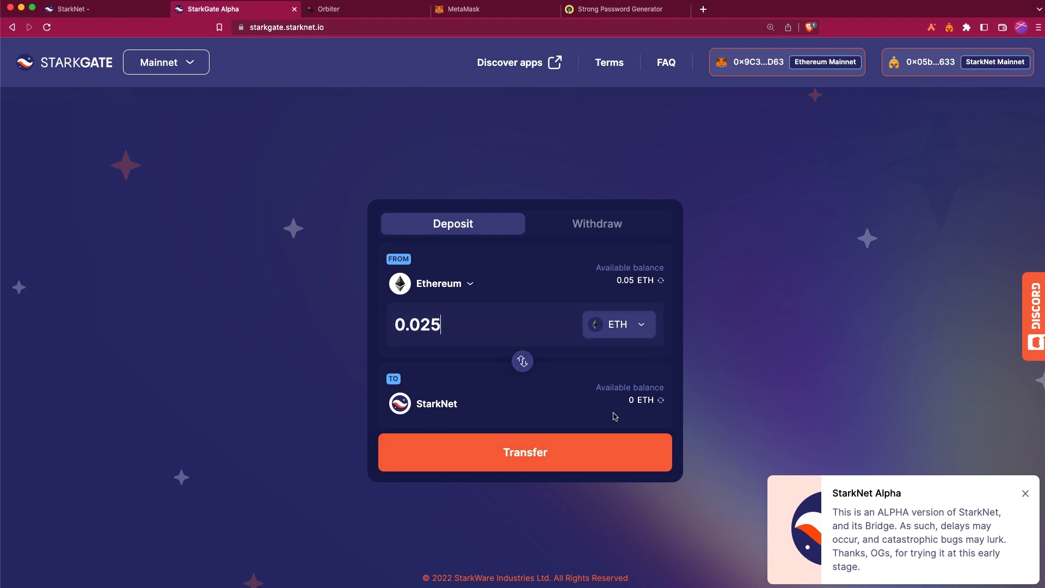
{"action": "left_click", "coordinate": [539, 457]}
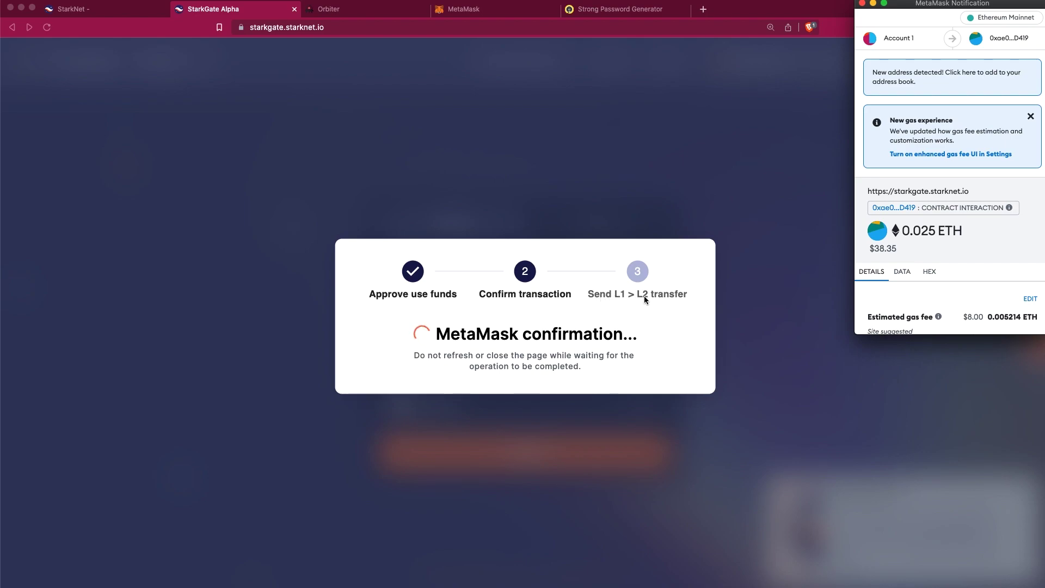
Review the gas fee and confirm the 0.025 ETH deposit in MetaMask.
{"action": "scroll", "coordinate": [951, 303], "scroll_direction": "down", "scroll_amount": 2}
{"action": "scroll", "coordinate": [952, 305], "scroll_direction": "down", "scroll_amount": 2}
{"action": "scroll", "coordinate": [954, 304], "scroll_direction": "down", "scroll_amount": 2}
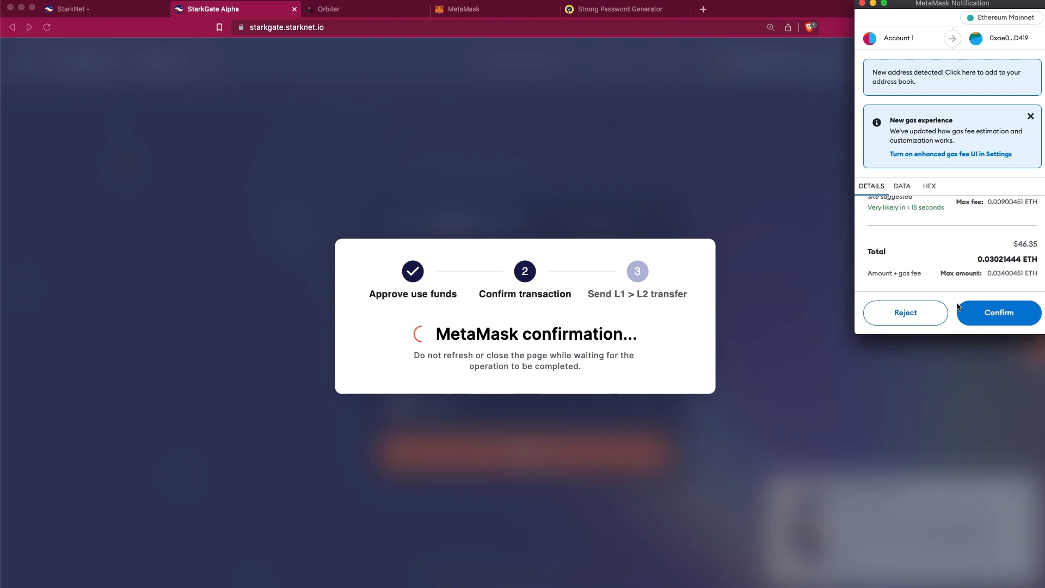
{"action": "scroll", "coordinate": [958, 305], "scroll_direction": "up", "scroll_amount": 3}
{"action": "scroll", "coordinate": [953, 261], "scroll_direction": "down", "scroll_amount": 3}
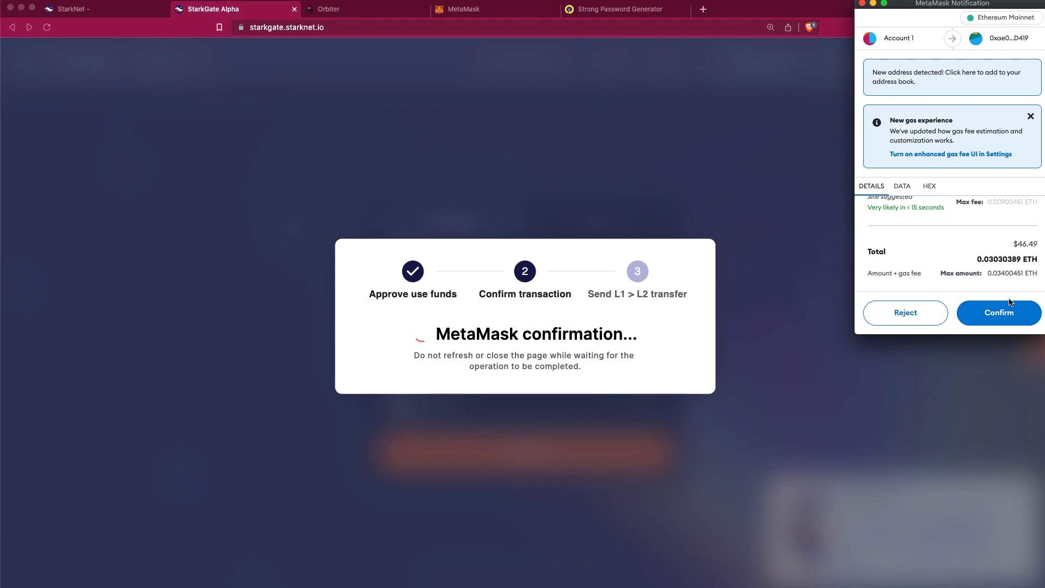
{"action": "left_click", "coordinate": [1009, 317]}
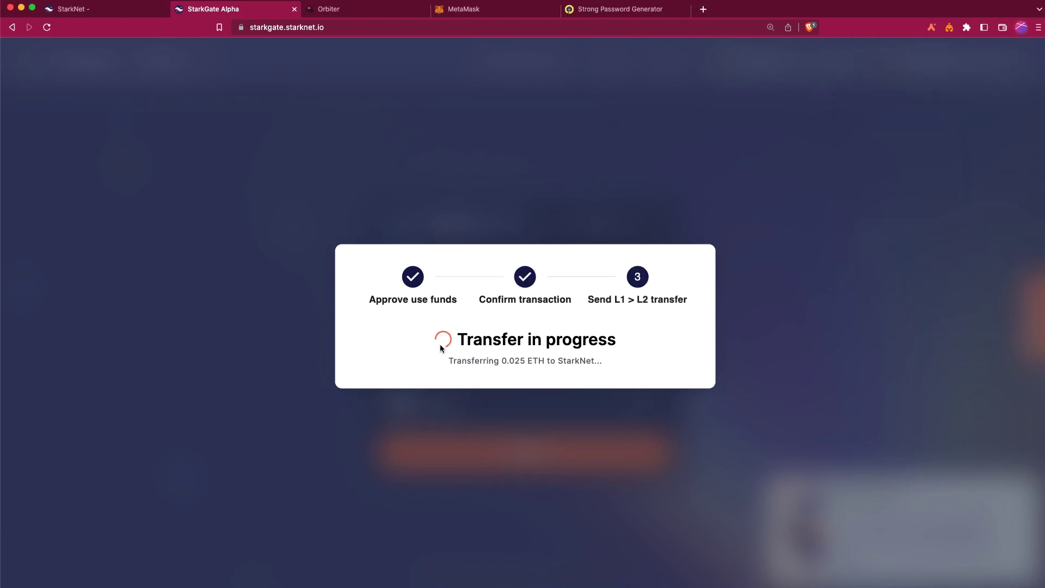
{"action": "mouse_move", "coordinate": [440, 344]}
{"action": "left_mouse_down"}
{"action": "mouse_move", "coordinate": [560, 333]}
{"action": "mouse_move", "coordinate": [633, 344]}
{"action": "left_mouse_up"}
{"action": "left_click", "coordinate": [641, 341]}
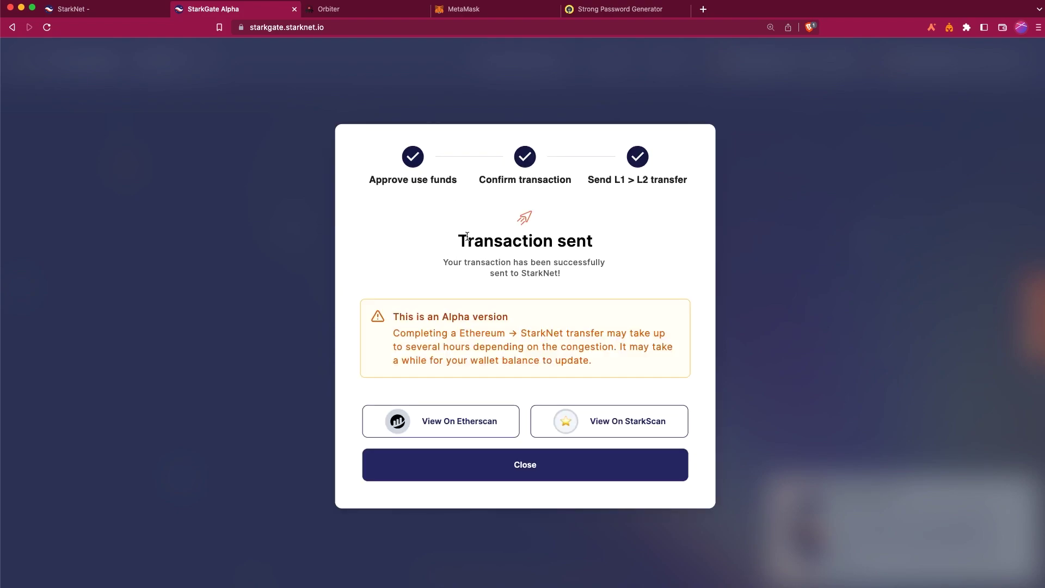
Read the success, Alpha warning and waiting notes, then view the deposit on Etherscan.
{"action": "left_click_drag", "start_coordinate": [444, 261], "coordinate": [563, 275]}
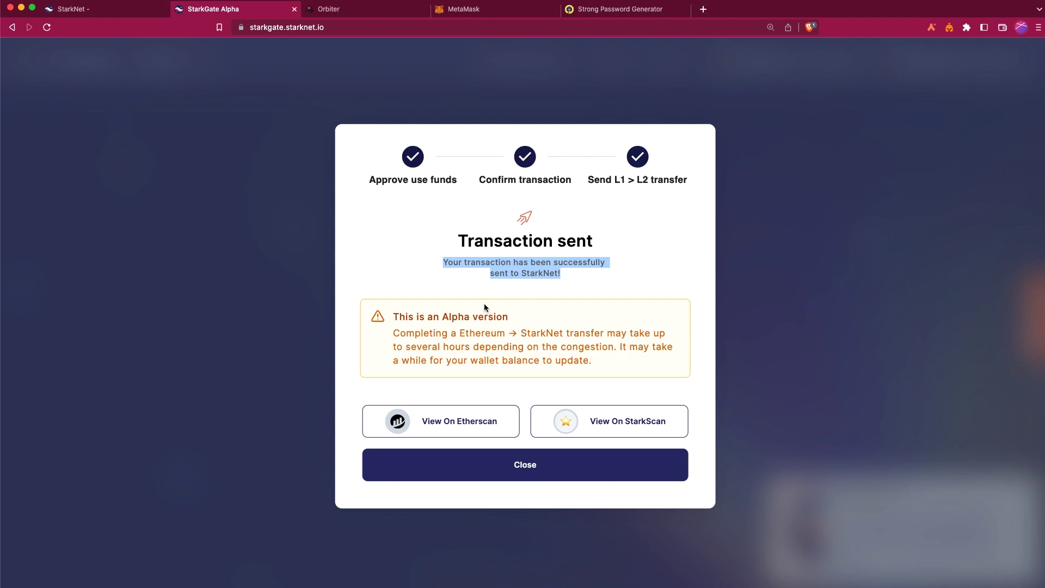
{"action": "left_click", "coordinate": [412, 317]}
{"action": "mouse_move", "coordinate": [432, 319]}
{"action": "left_mouse_down"}
{"action": "mouse_move", "coordinate": [616, 352]}
{"action": "mouse_move", "coordinate": [581, 354]}
{"action": "left_mouse_up"}
{"action": "left_click", "coordinate": [561, 352]}
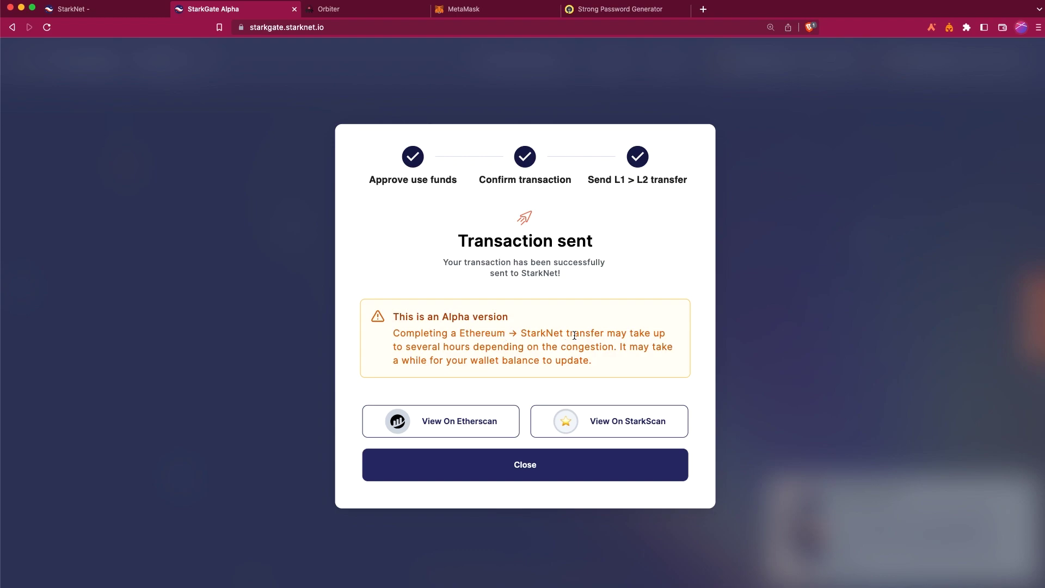
{"action": "left_click_drag", "start_coordinate": [412, 345], "coordinate": [478, 346]}
{"action": "left_click", "coordinate": [622, 348]}
{"action": "left_click", "coordinate": [477, 422]}
Open the deposit on StarkScan and check sender and contract addresses on Etherscan.
{"action": "left_click", "coordinate": [575, 429]}
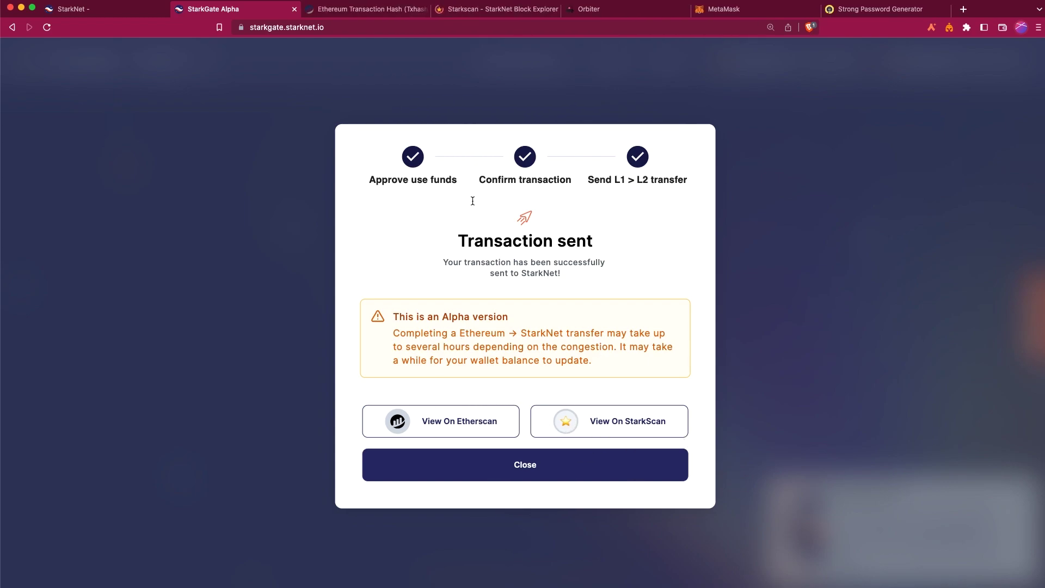
{"action": "left_click", "coordinate": [349, 9]}
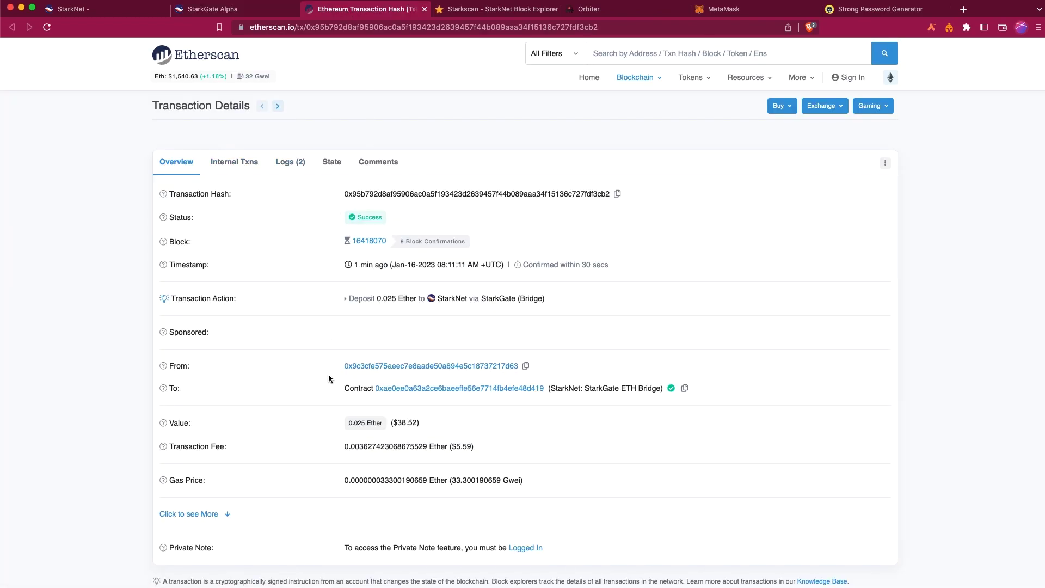
{"action": "left_click_drag", "start_coordinate": [349, 363], "coordinate": [555, 366]}
{"action": "mouse_move", "coordinate": [333, 391]}
{"action": "left_mouse_down"}
{"action": "mouse_move", "coordinate": [659, 387]}
{"action": "mouse_move", "coordinate": [645, 388]}
{"action": "left_mouse_up"}
{"action": "left_click", "coordinate": [593, 396]}
Check the L1 transaction hash on StarkScan, then move on to the Orbiter bridge page.
{"action": "left_click", "coordinate": [489, 10]}
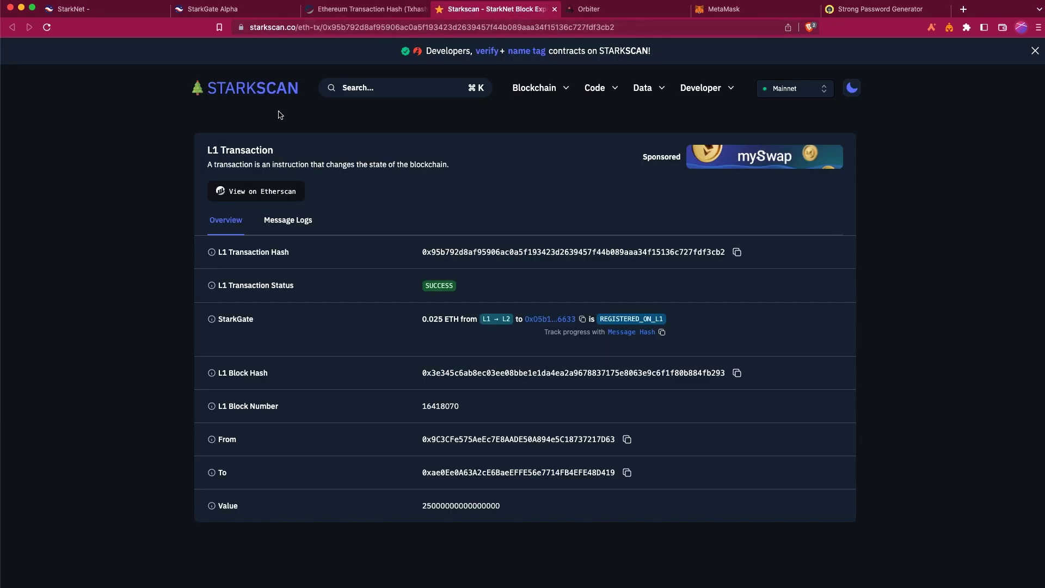
{"action": "left_click_drag", "start_coordinate": [400, 249], "coordinate": [667, 253]}
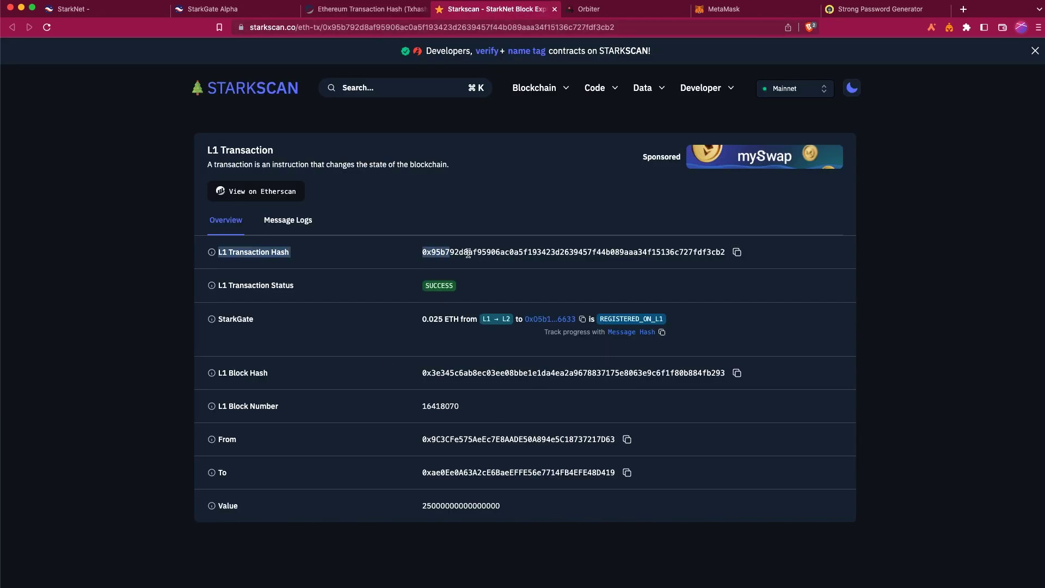
{"action": "left_click", "coordinate": [706, 260]}
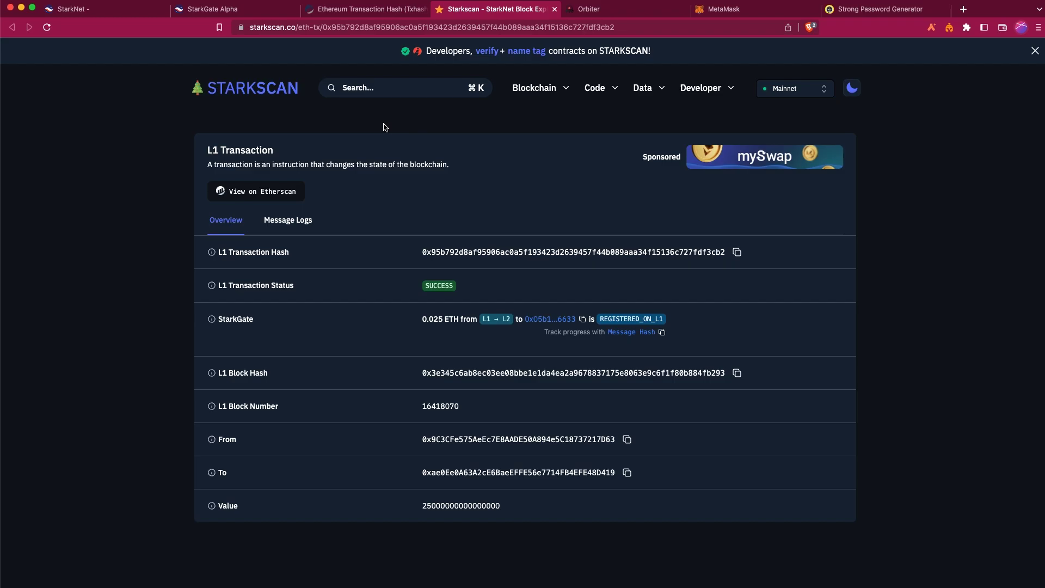
{"action": "left_click", "coordinate": [244, 9]}
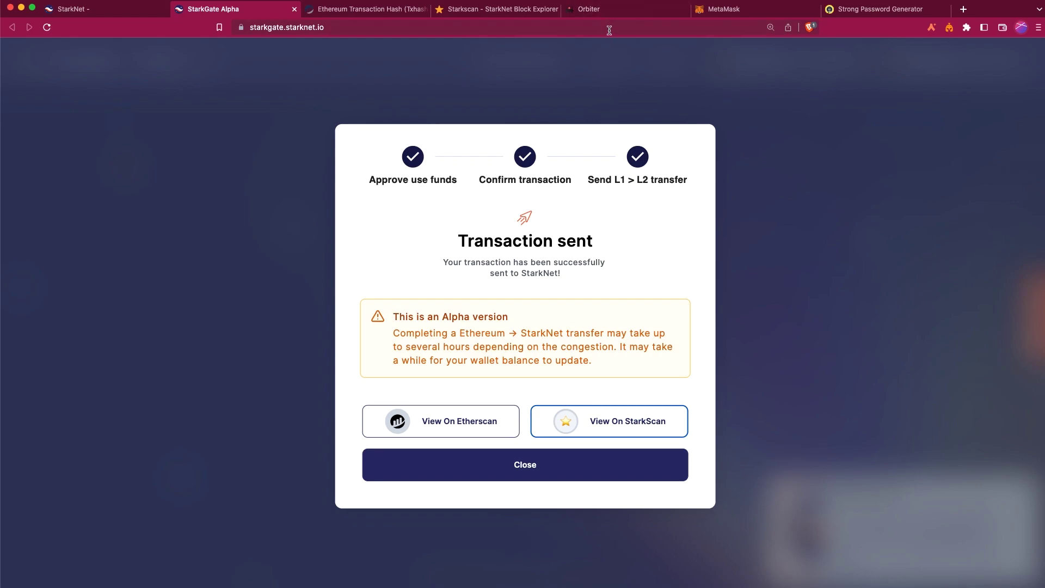
{"action": "left_click", "coordinate": [622, 13]}
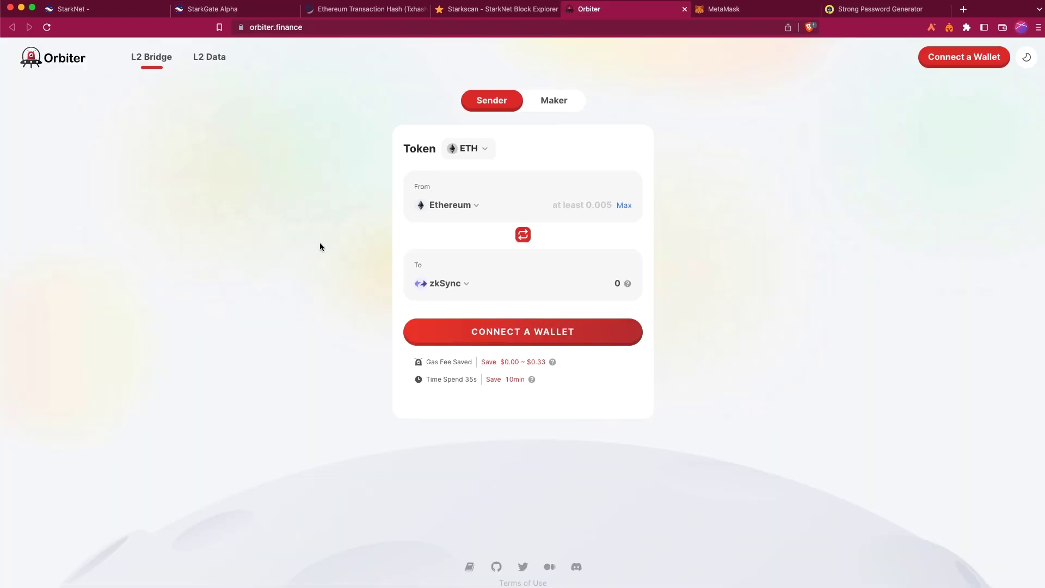
Switch Orbiter to dark theme at 125% zoom and set StarkNet as destination.
{"action": "left_click", "coordinate": [1027, 57]}
{"action": "key", "text": "super+equal"}
{"action": "key", "text": "super+equal"}
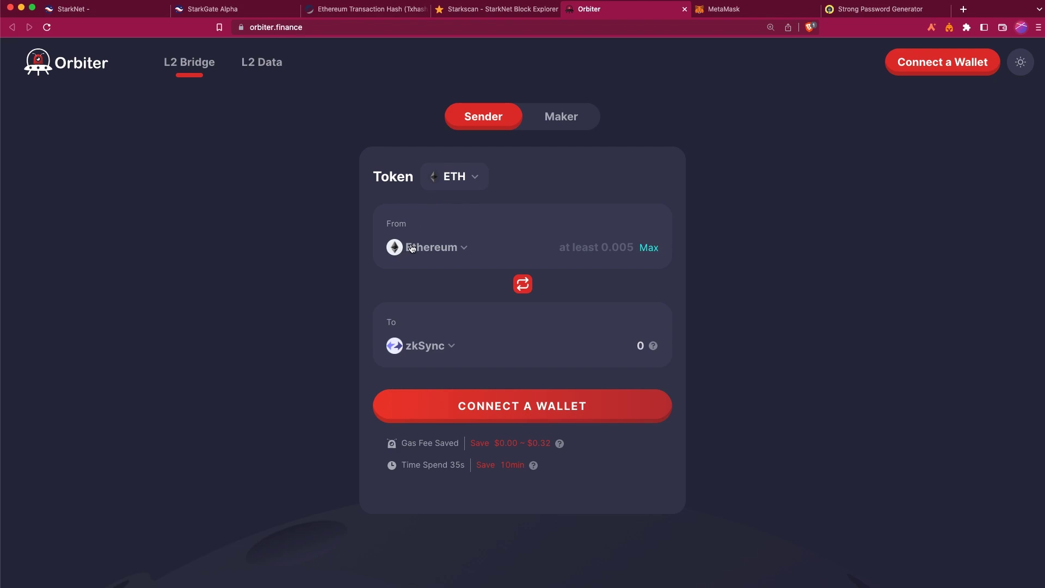
{"action": "left_click", "coordinate": [420, 351]}
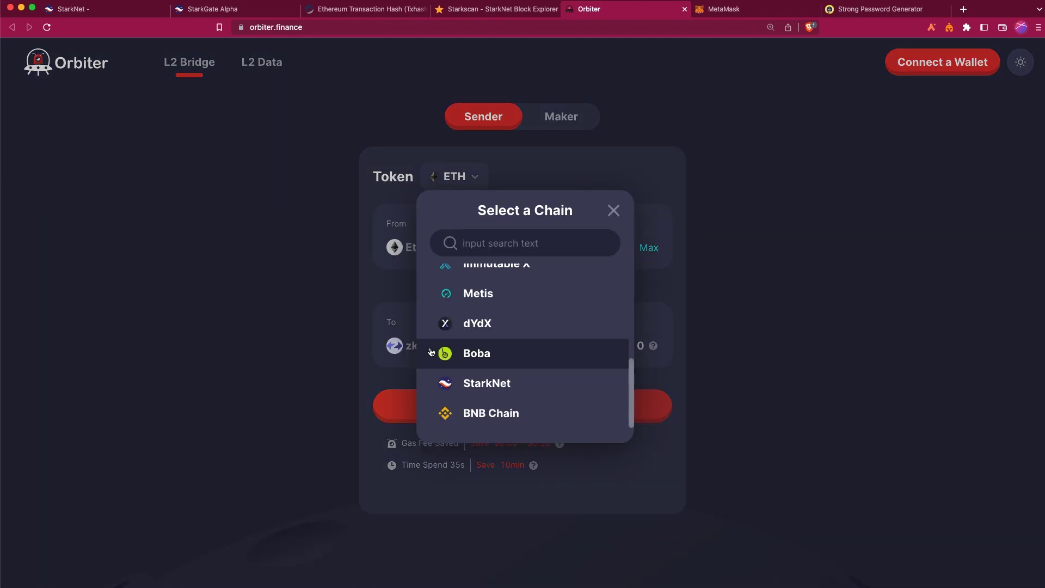
{"action": "left_click", "coordinate": [503, 383]}
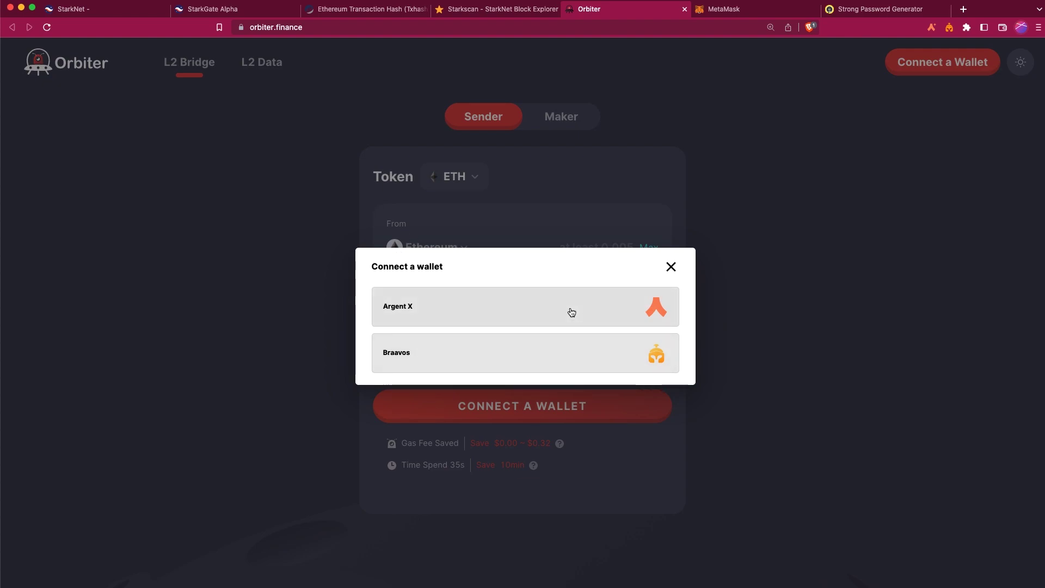
Connect Argent X as the StarkNet wallet and MetaMask as the Ethereum wallet.
{"action": "left_click", "coordinate": [511, 309]}
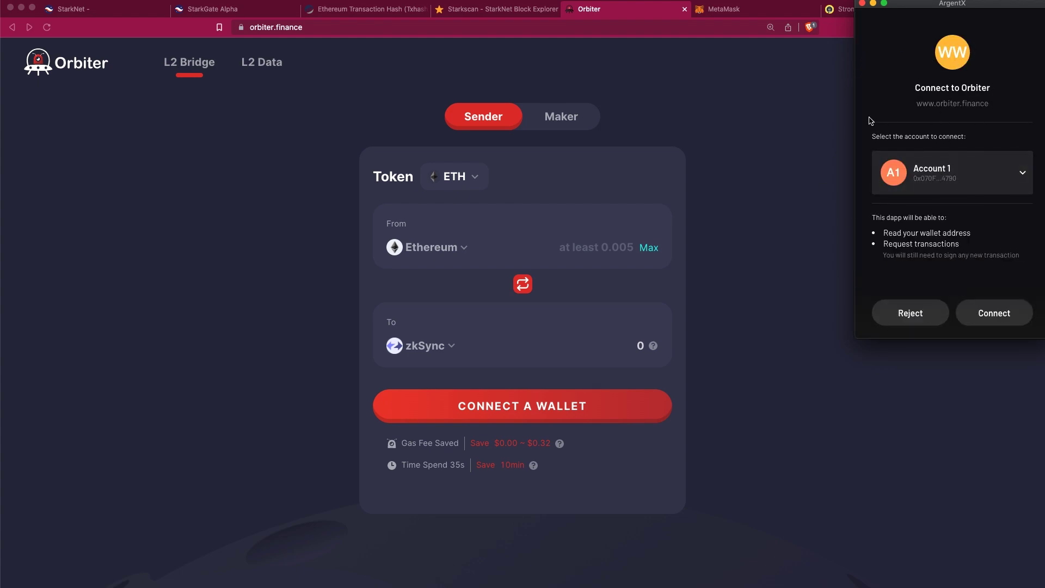
{"action": "left_click", "coordinate": [1004, 321]}
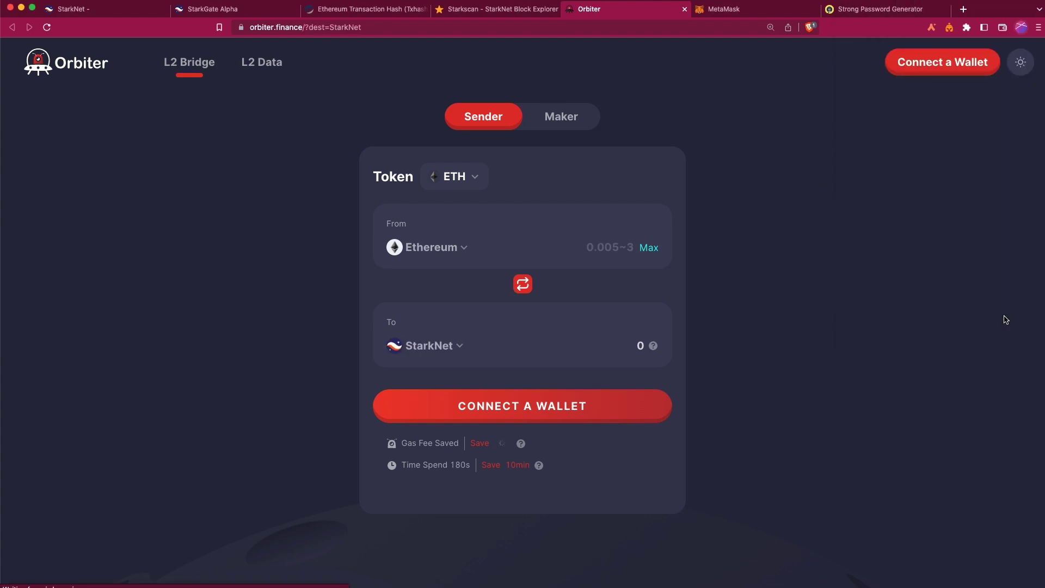
{"action": "left_click", "coordinate": [530, 415]}
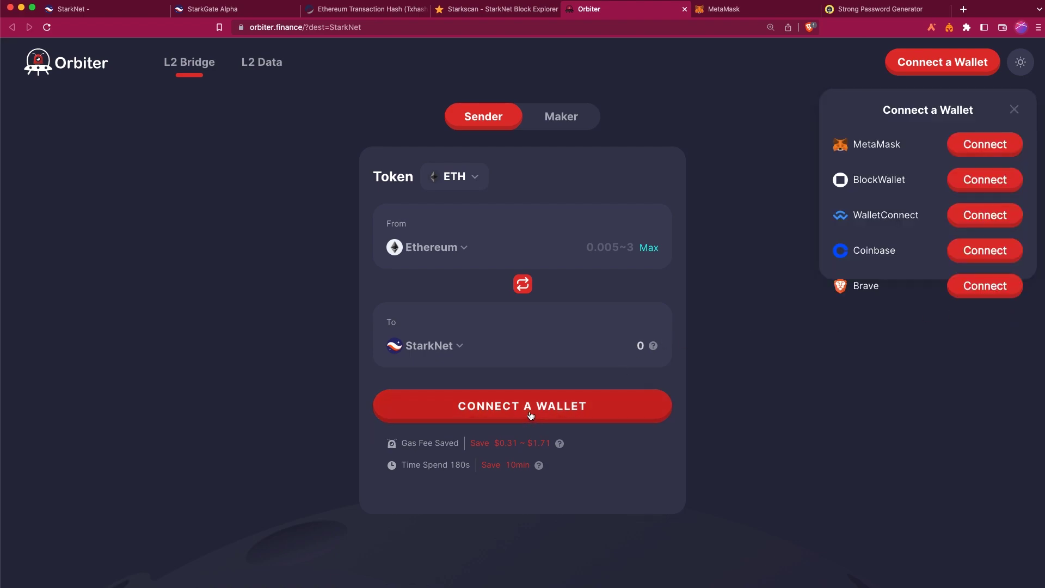
{"action": "left_click", "coordinate": [986, 145]}
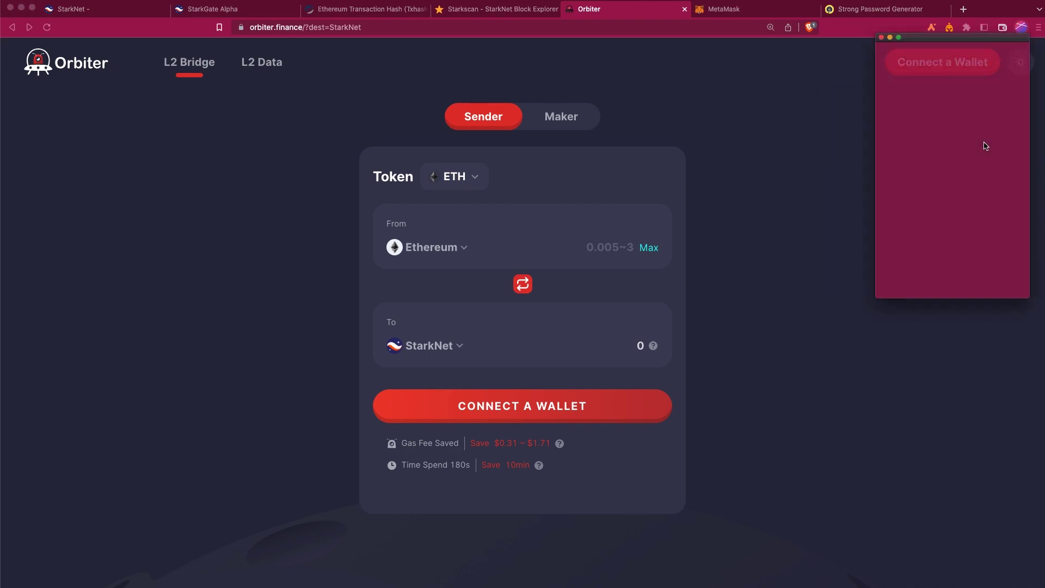
{"action": "left_click", "coordinate": [1007, 318]}
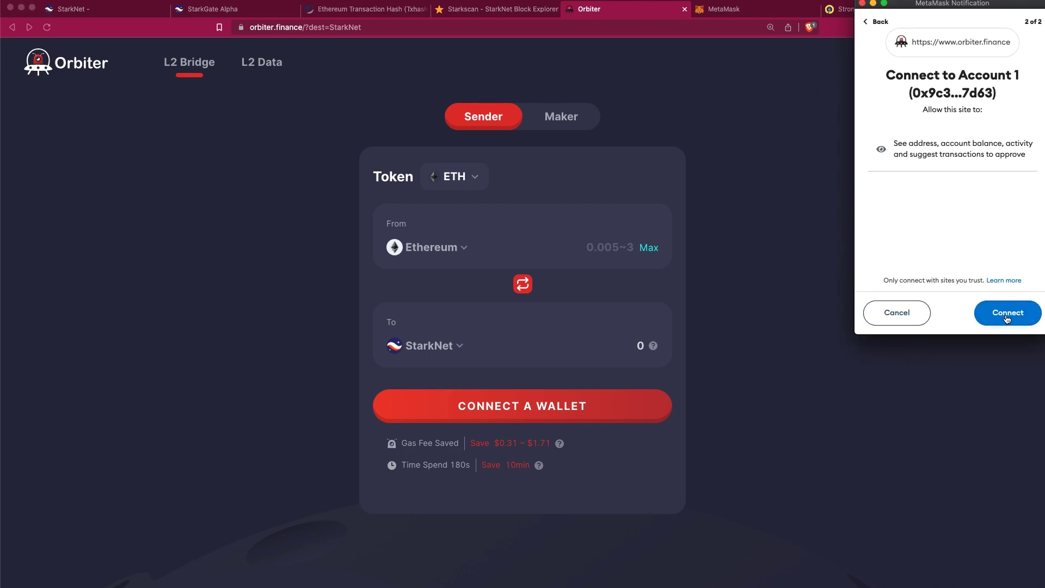
{"action": "left_click", "coordinate": [1016, 314]}
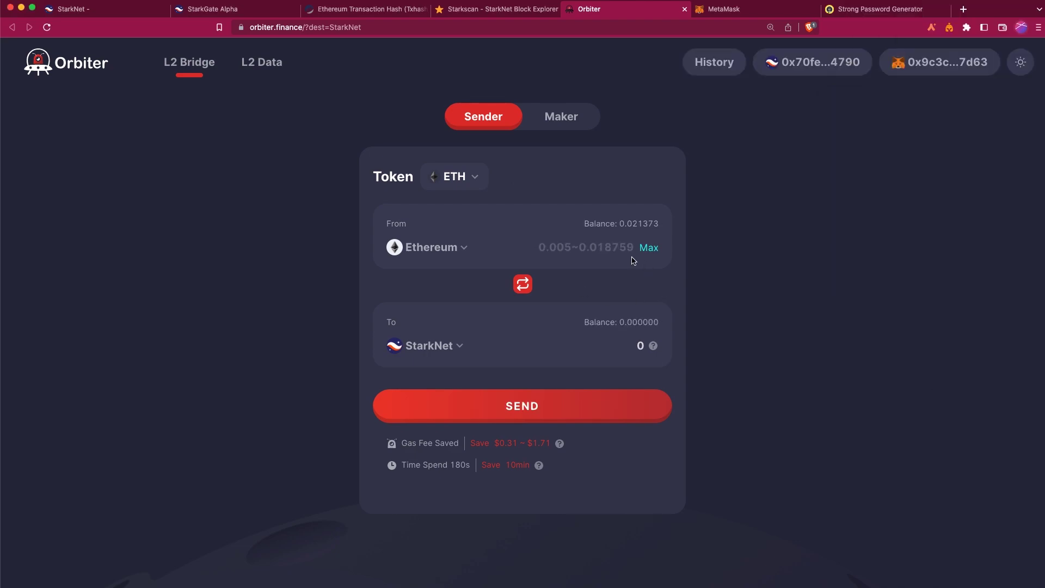
Enter 0.01 ETH, review fees, and confirm the transfer to StarkNet in MetaMask.
{"action": "type", "text": "0.01"}
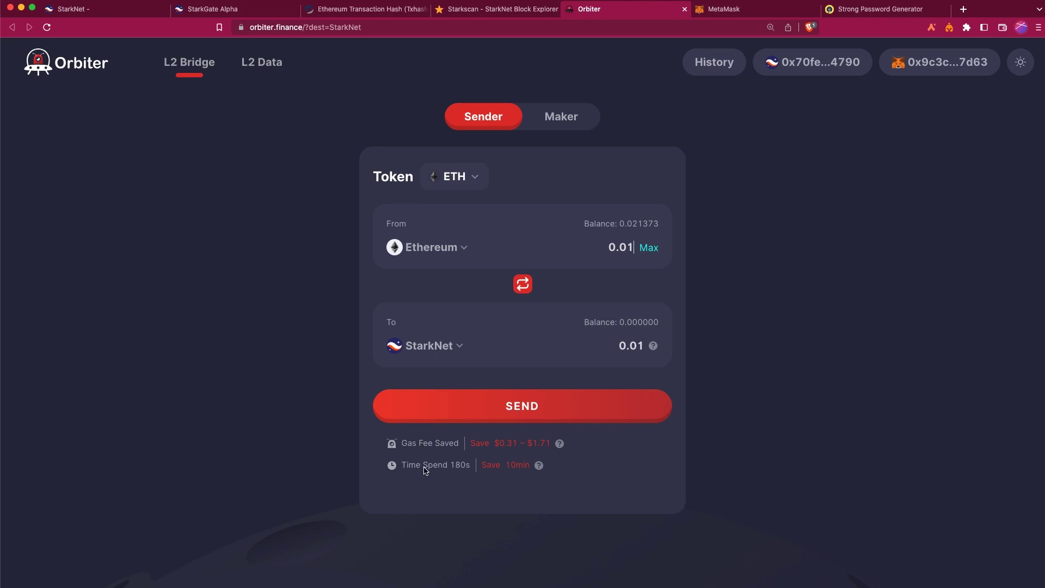
{"action": "left_click", "coordinate": [519, 408]}
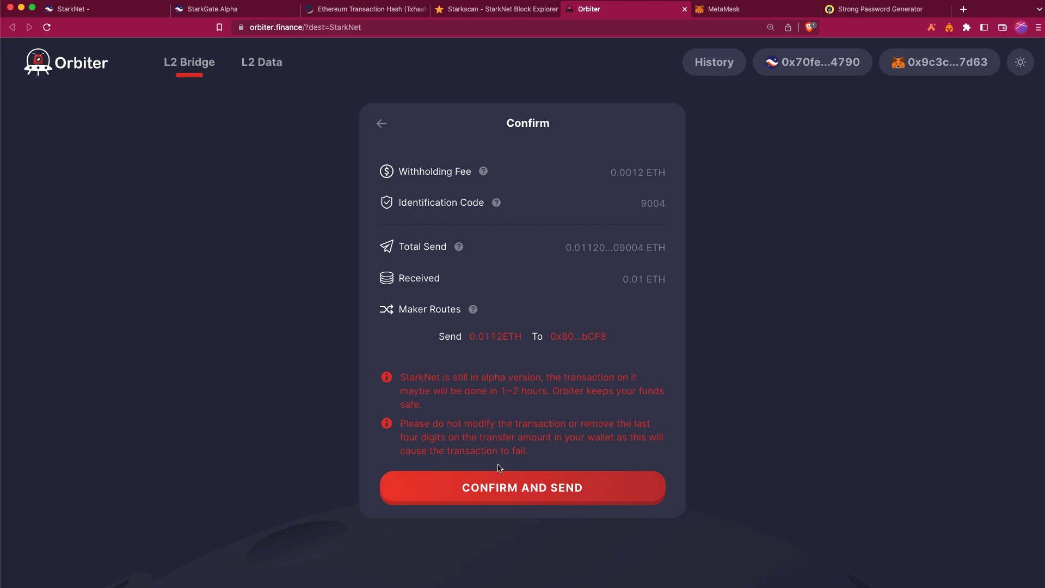
{"action": "left_click", "coordinate": [538, 490]}
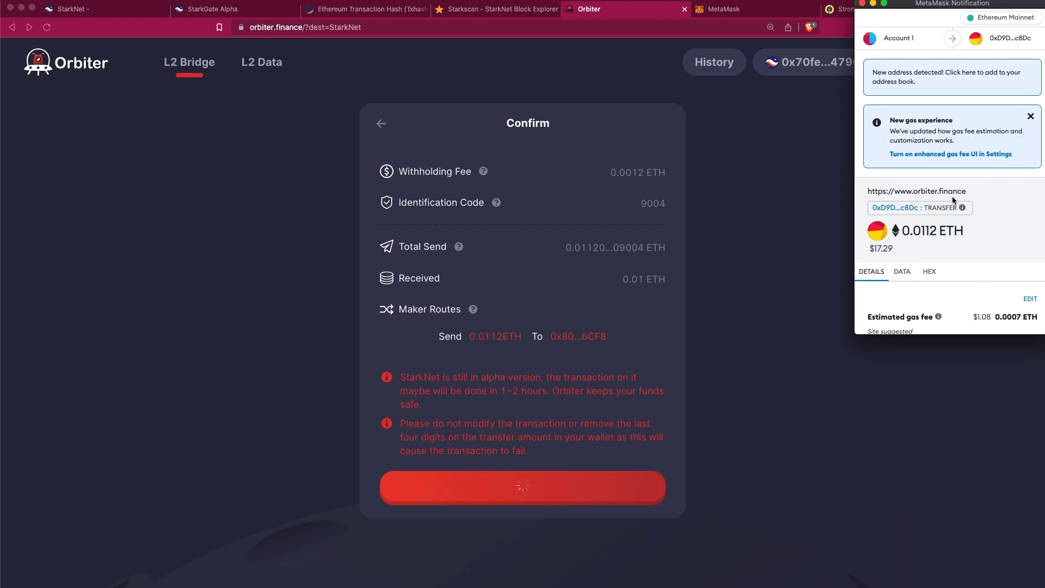
{"action": "scroll", "coordinate": [952, 195], "scroll_direction": "down", "scroll_amount": 5}
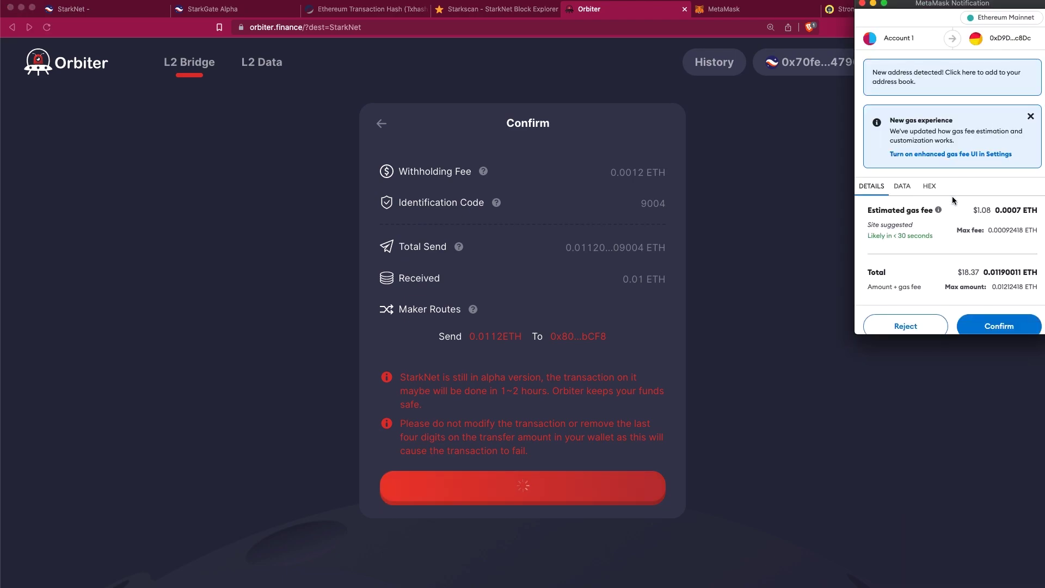
{"action": "left_click", "coordinate": [1000, 315]}
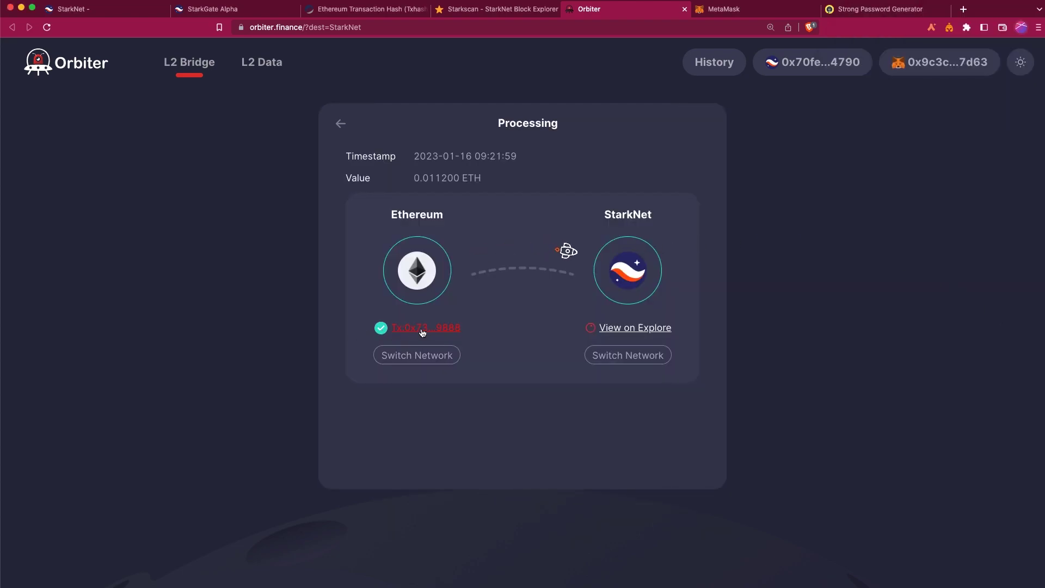
Inspect the Ethereum-side bridge transaction and sender address on Etherscan.
{"action": "left_click", "coordinate": [422, 329]}
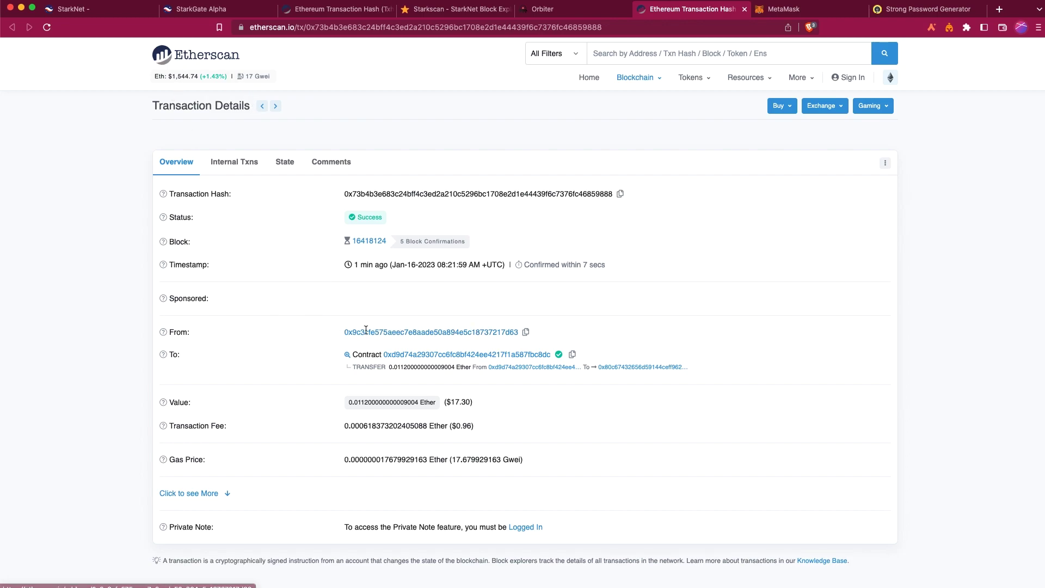
{"action": "mouse_move", "coordinate": [506, 333]}
{"action": "left_mouse_down"}
{"action": "mouse_move", "coordinate": [341, 334]}
{"action": "mouse_move", "coordinate": [598, 364]}
{"action": "left_mouse_up"}
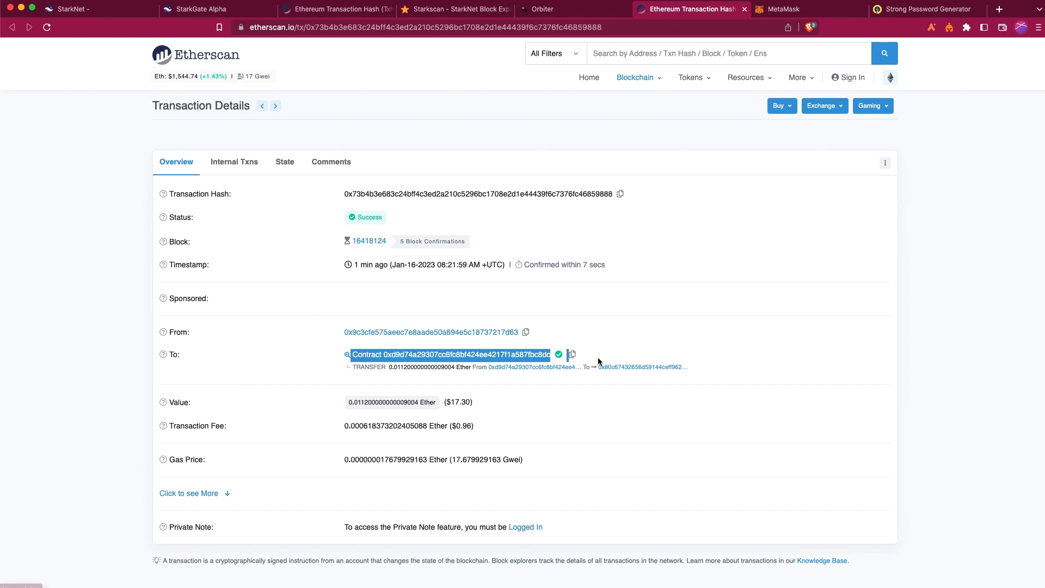
{"action": "left_click", "coordinate": [595, 318]}
{"action": "left_click", "coordinate": [546, 8]}
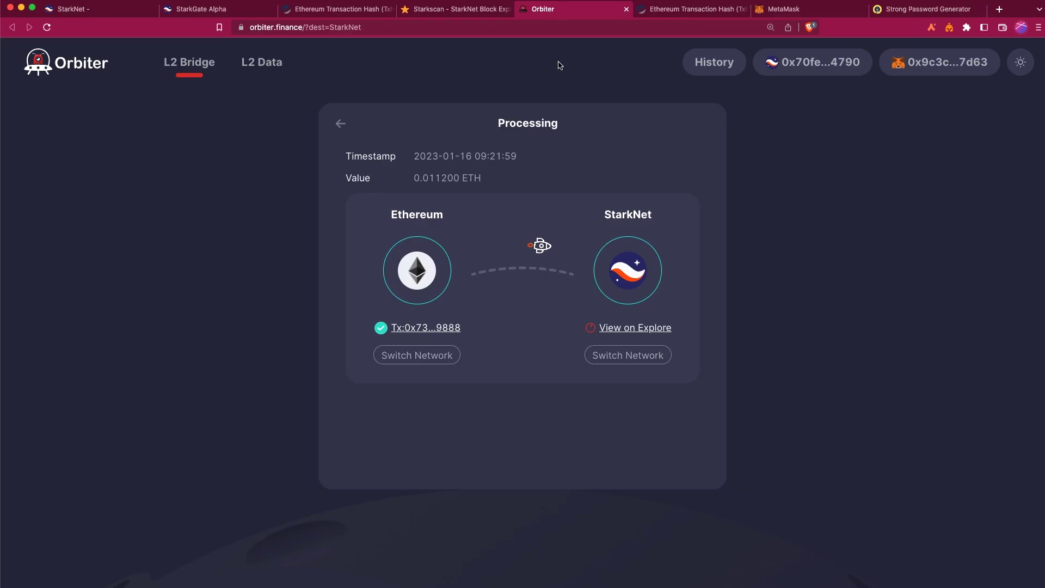
View the StarkNet-side account on Voyager, then see the transfer marked Completed in Orbiter.
{"action": "left_click", "coordinate": [643, 330]}
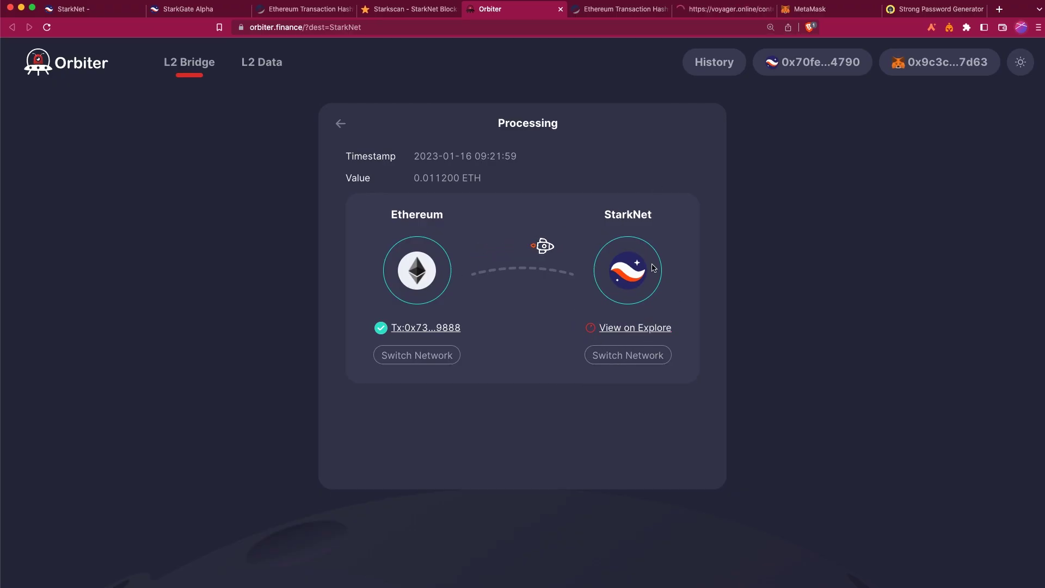
{"action": "left_click", "coordinate": [729, 10]}
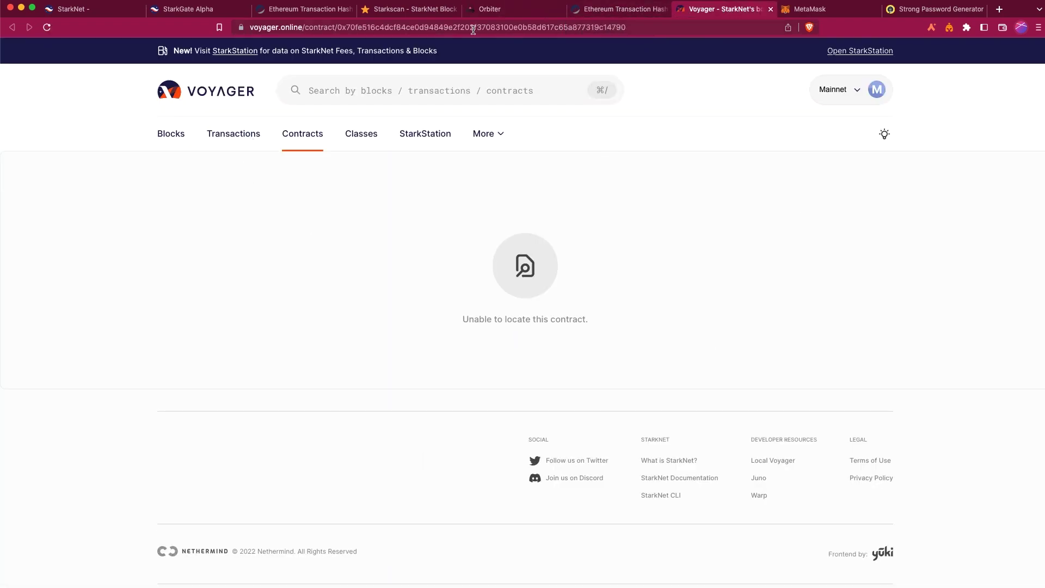
{"action": "left_click", "coordinate": [489, 9]}
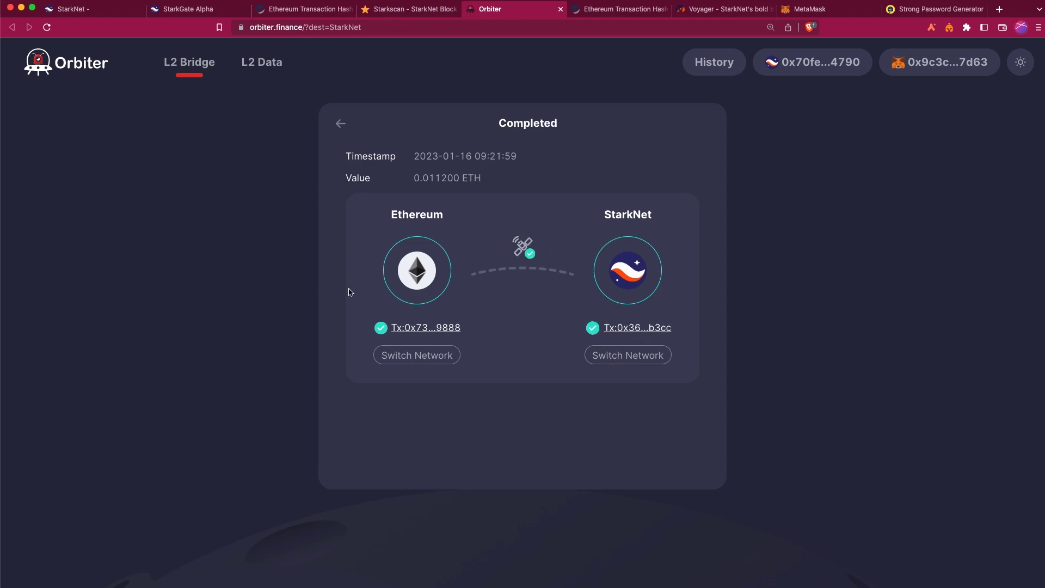
Review the StarkNet transaction on Starkscan and confirm Argent X holds 0.01 ETH ($15.41).
{"action": "left_click", "coordinate": [631, 329]}
{"action": "left_click", "coordinate": [561, 9]}
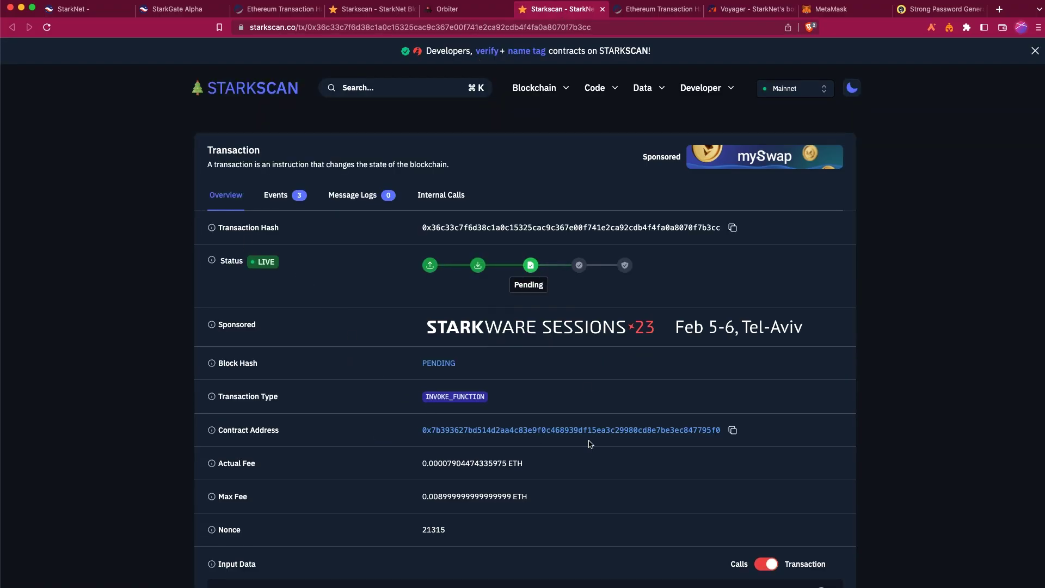
{"action": "left_click", "coordinate": [471, 9]}
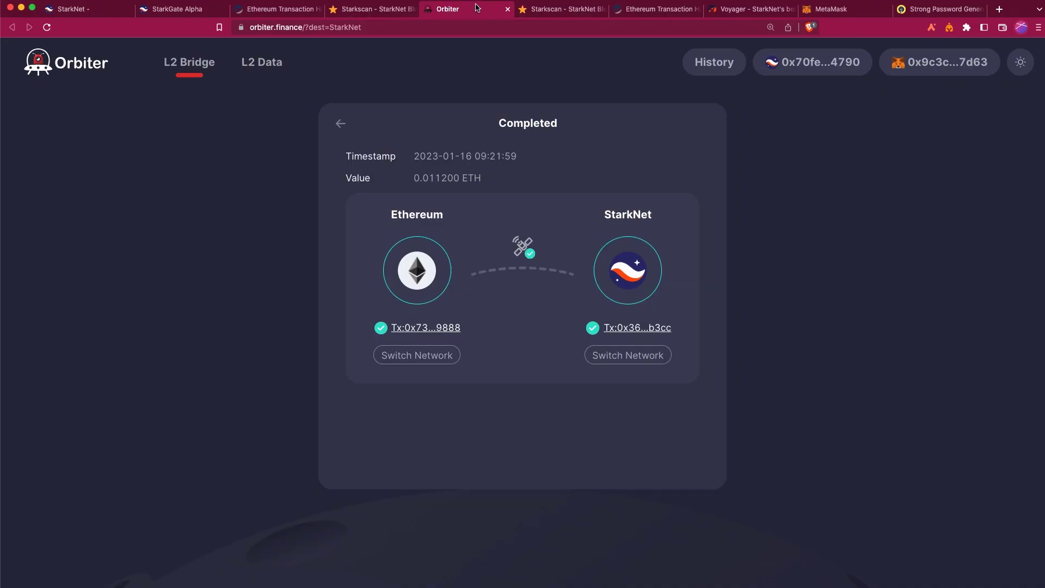
{"action": "left_click", "coordinate": [932, 27]}
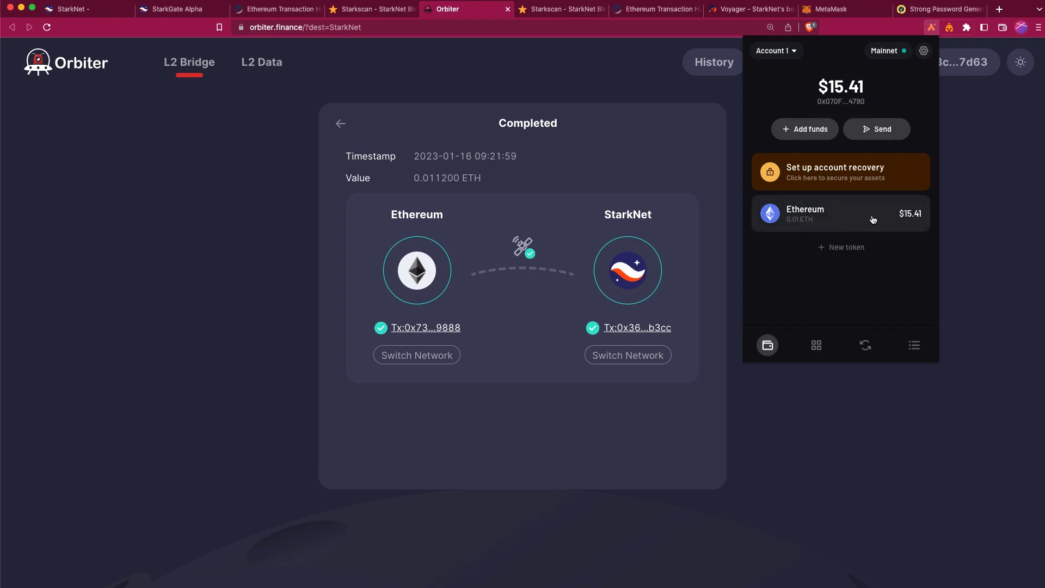
Confirm the 0.025 ETH StarkGate deposit ($38.23) in Braavos, then return to the StarkNet home page.
{"action": "left_click", "coordinate": [186, 12]}
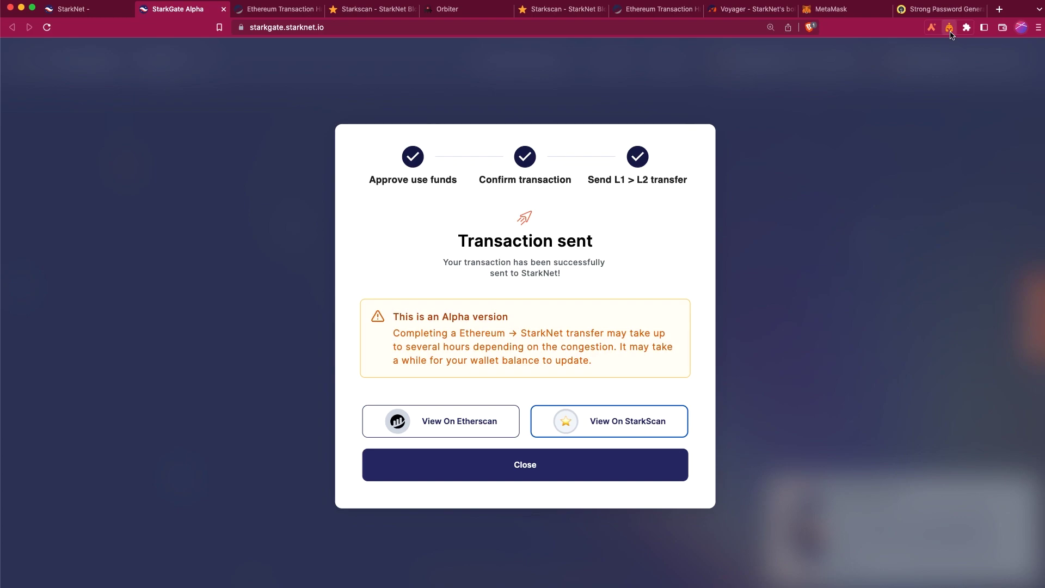
{"action": "left_click", "coordinate": [948, 27]}
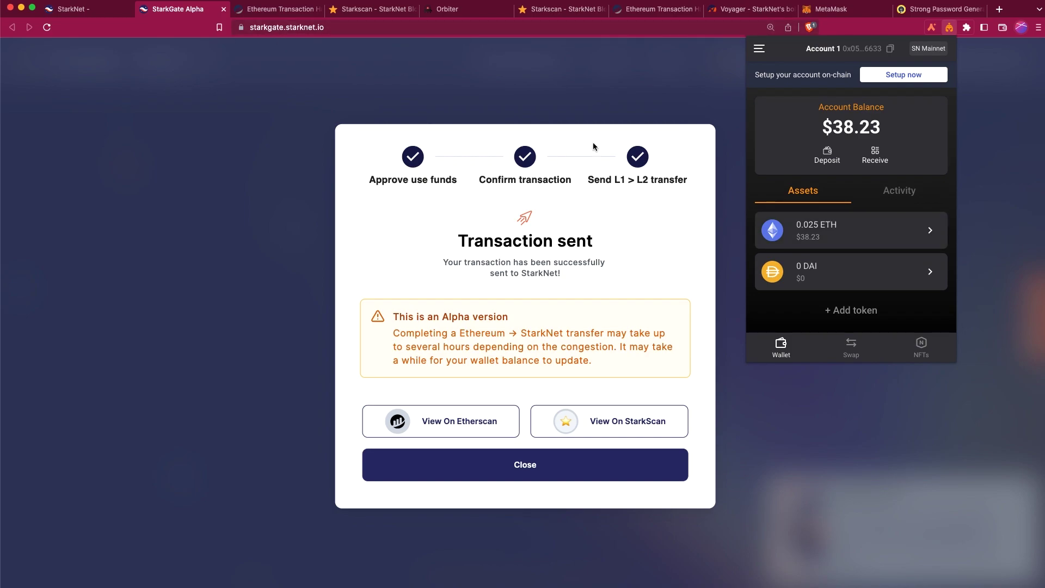
{"action": "key", "text": "ctrl+shift+Tab"}
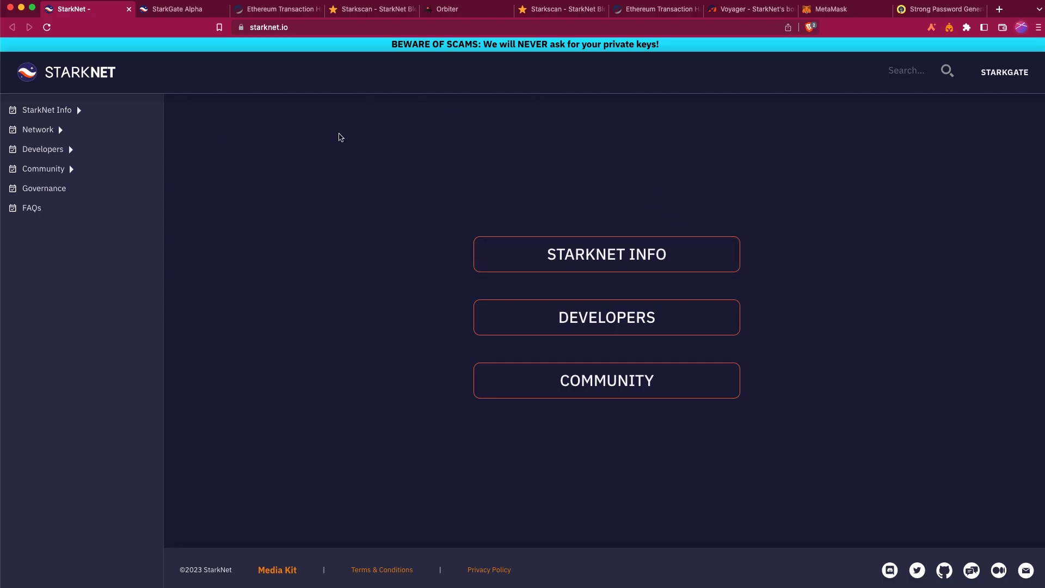